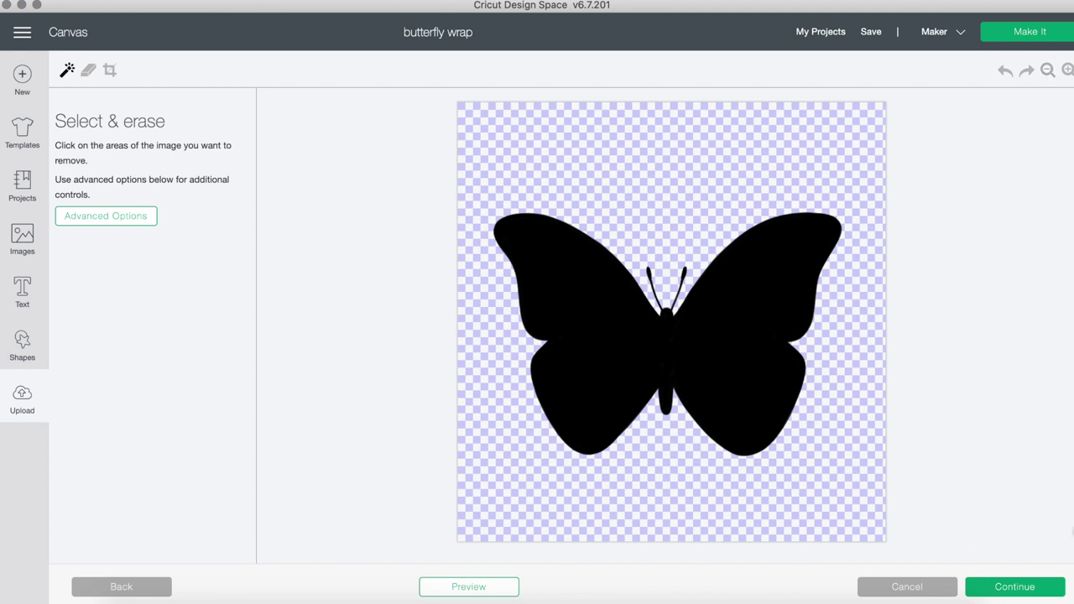
Save the Butterfly 1 upload as a Cut Image and insert it on the canvas.
left_click(1014, 583)
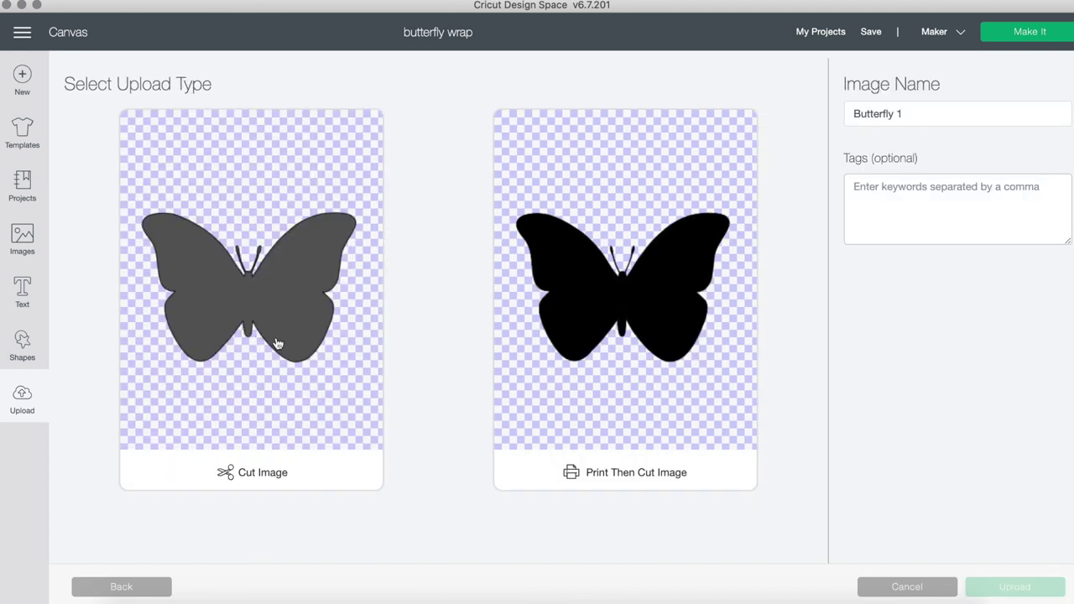
left_click(277, 344)
left_click(1036, 586)
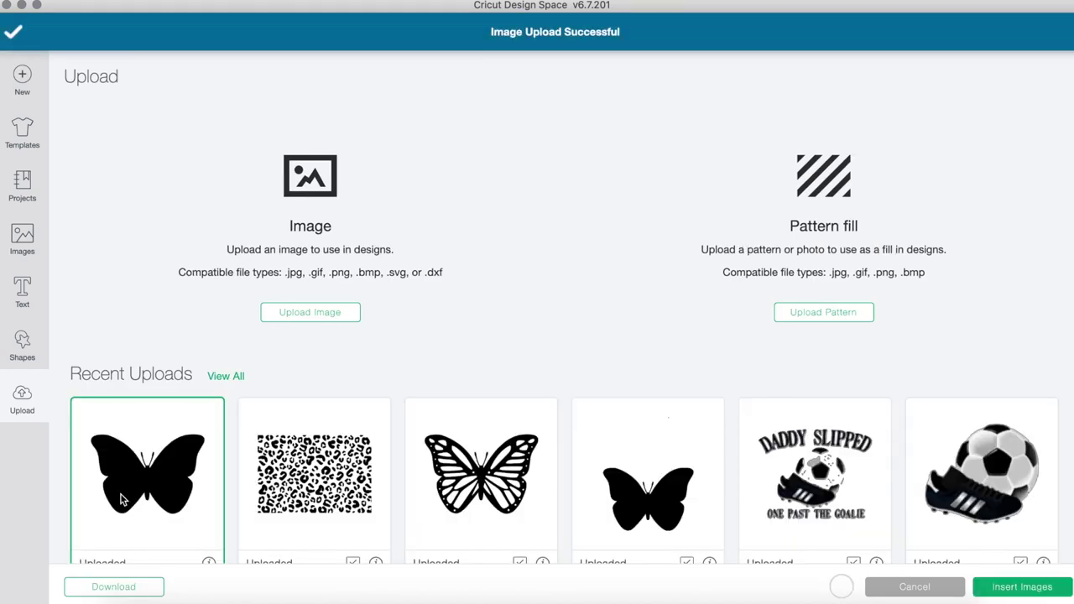
left_click(1018, 587)
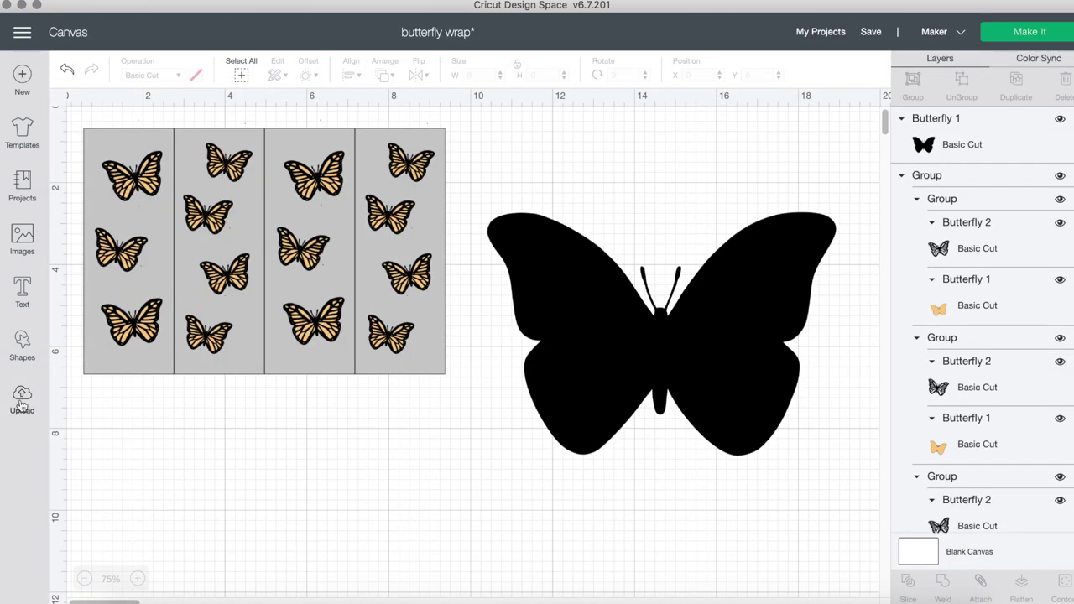
Upload the file Butterfly 2.PNG as a new image of the Simple type.
left_click(21, 401)
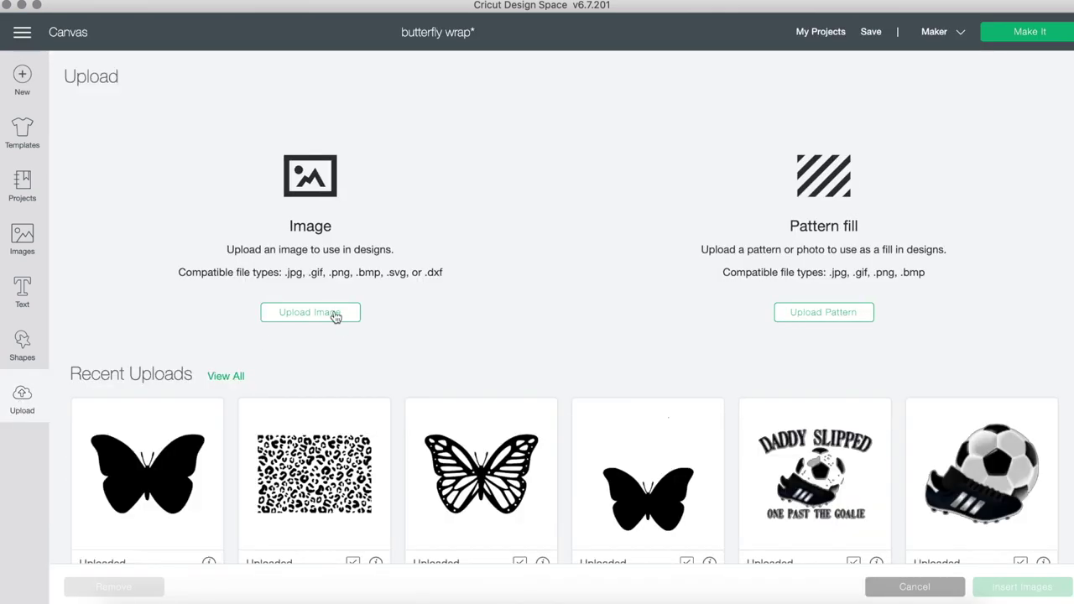
left_click(336, 314)
left_click(620, 320)
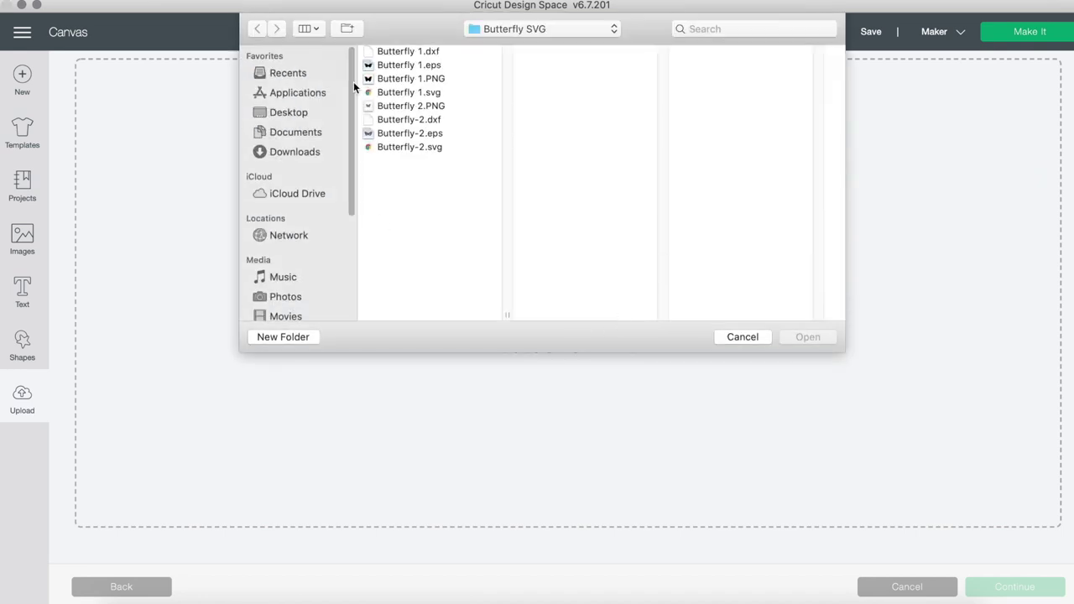
left_click(447, 107)
left_click(819, 339)
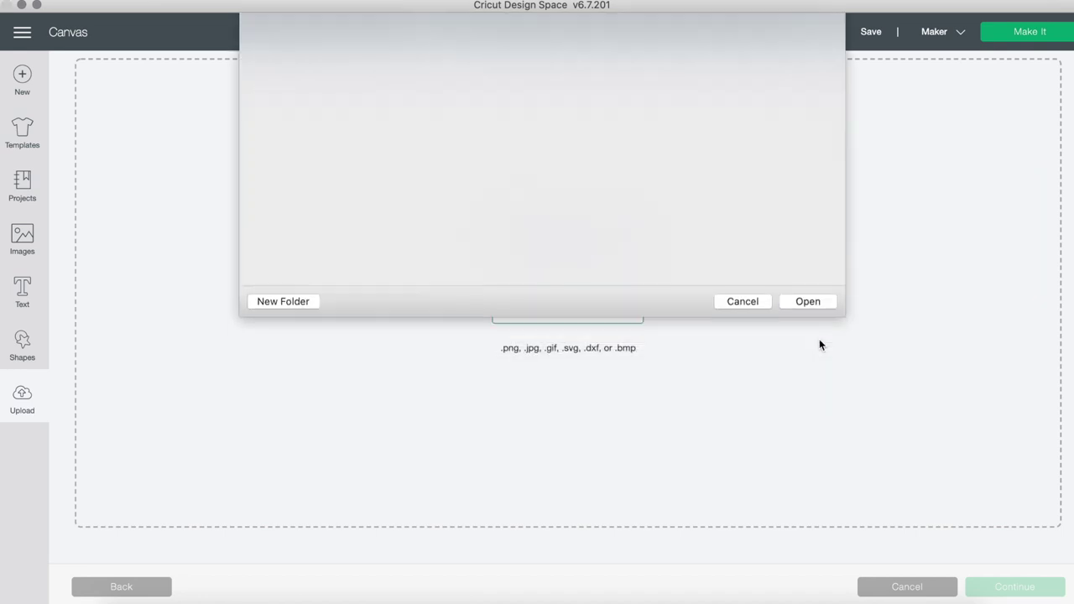
left_click(727, 217)
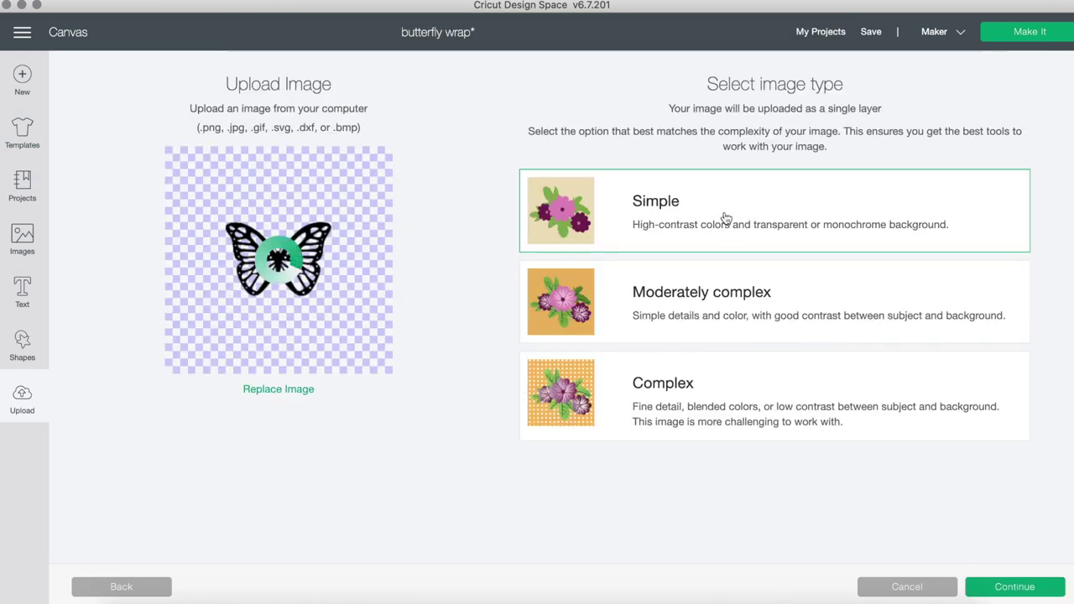
left_click(1015, 588)
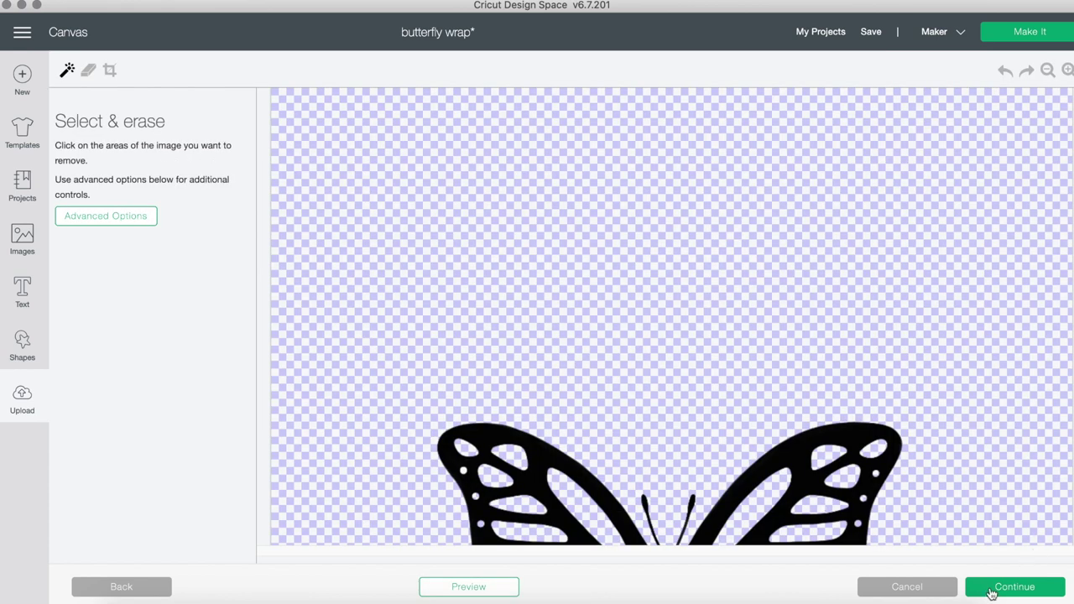
Save Butterfly 2 as a Cut Image with its background as is, and insert it on the canvas.
left_click(991, 592)
left_click(252, 332)
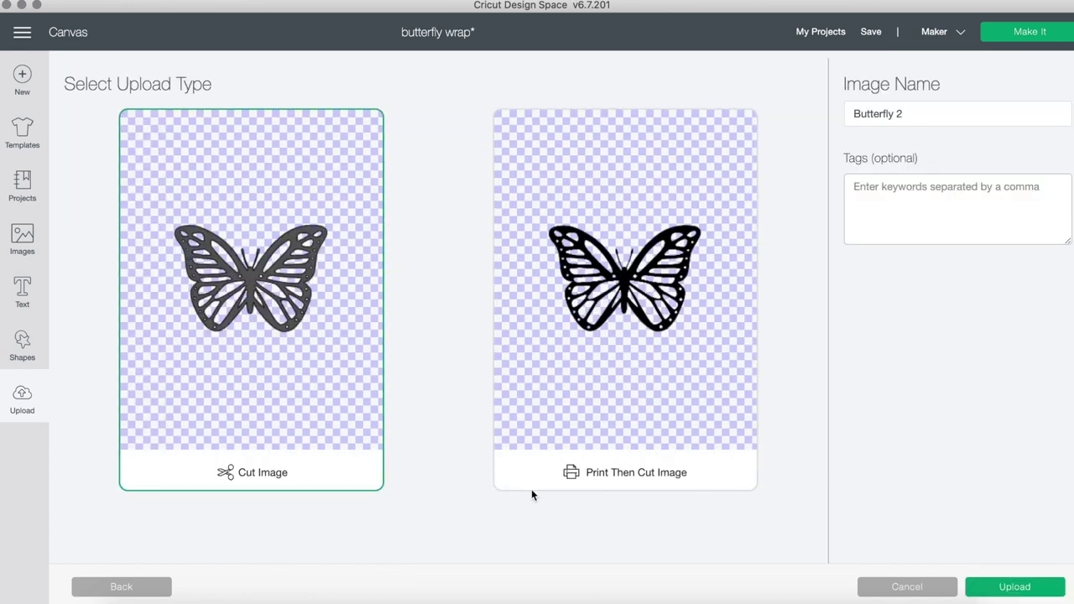
left_click(1041, 595)
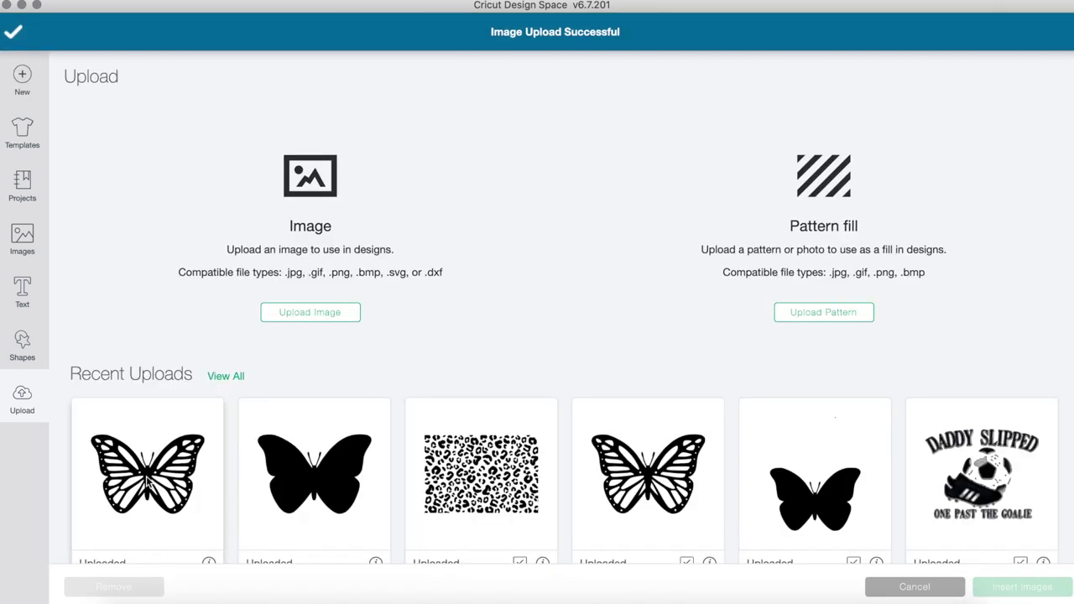
left_click(147, 480)
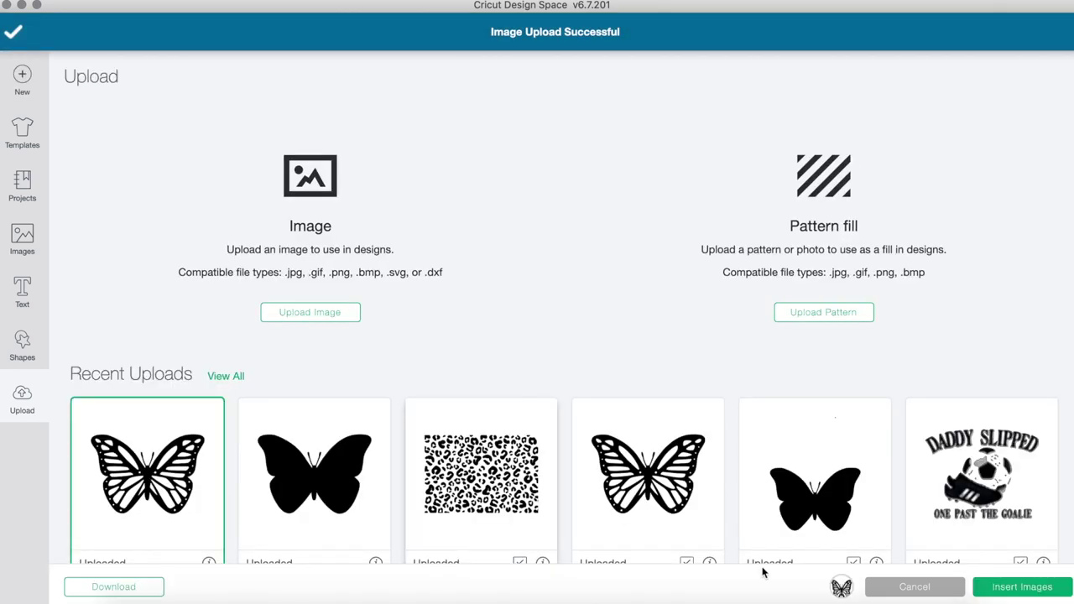
left_click(1023, 587)
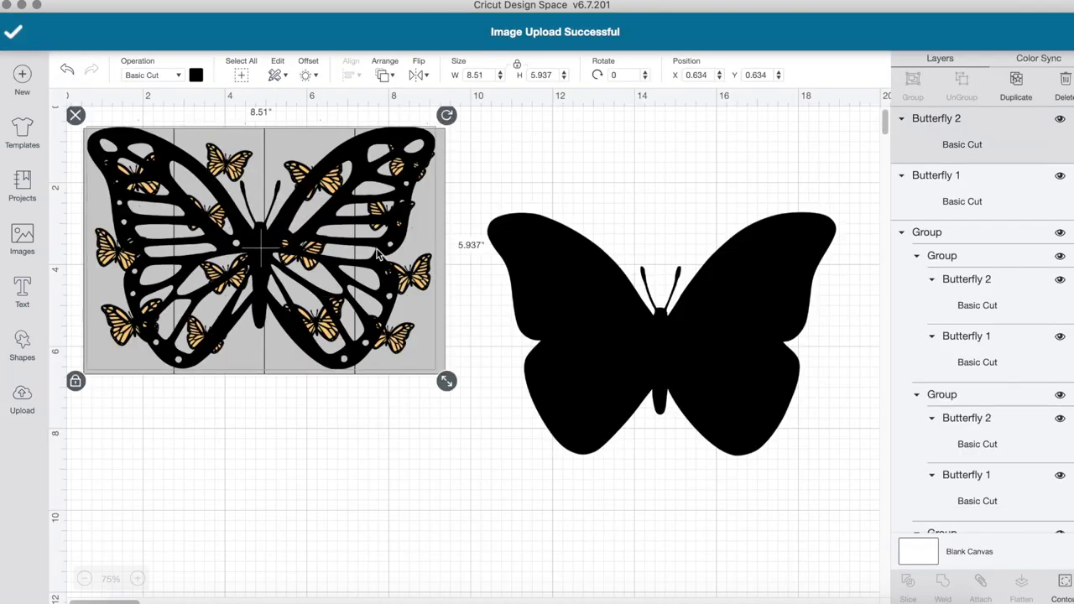
Recolour the solid Butterfly 1 light orange and lay the outlined Butterfly 2 over it.
left_click_drag(453, 277, 785, 483)
left_click(786, 252)
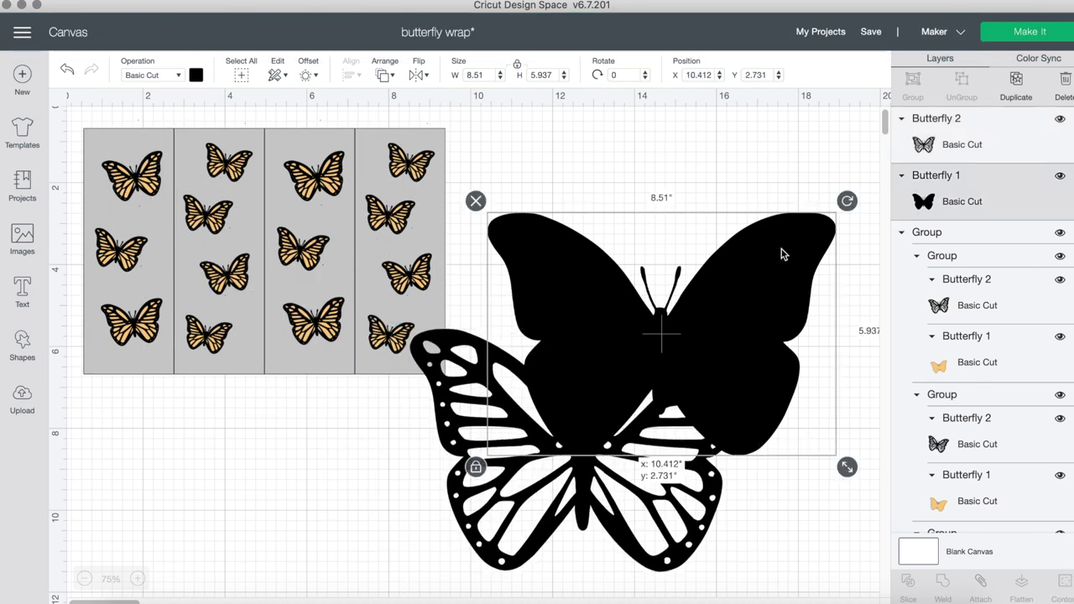
left_click(195, 75)
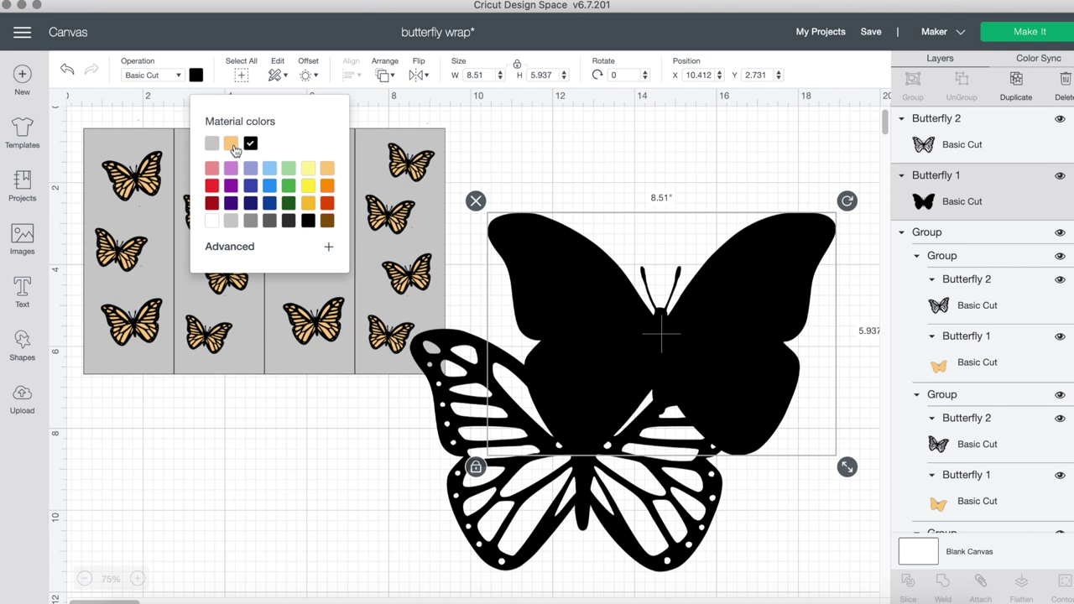
left_click(231, 143)
left_click(680, 172)
left_click_drag(663, 405, 735, 277)
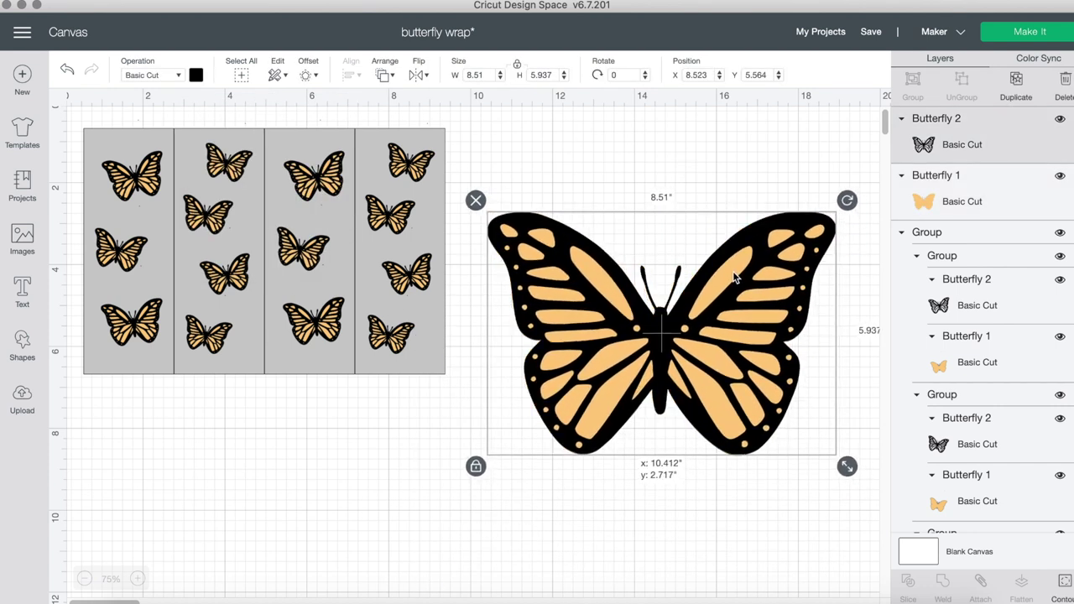
Centre the two large butterfly layers on each other horizontally and vertically, and group them.
left_click(738, 533)
left_click_drag(825, 524, 545, 224)
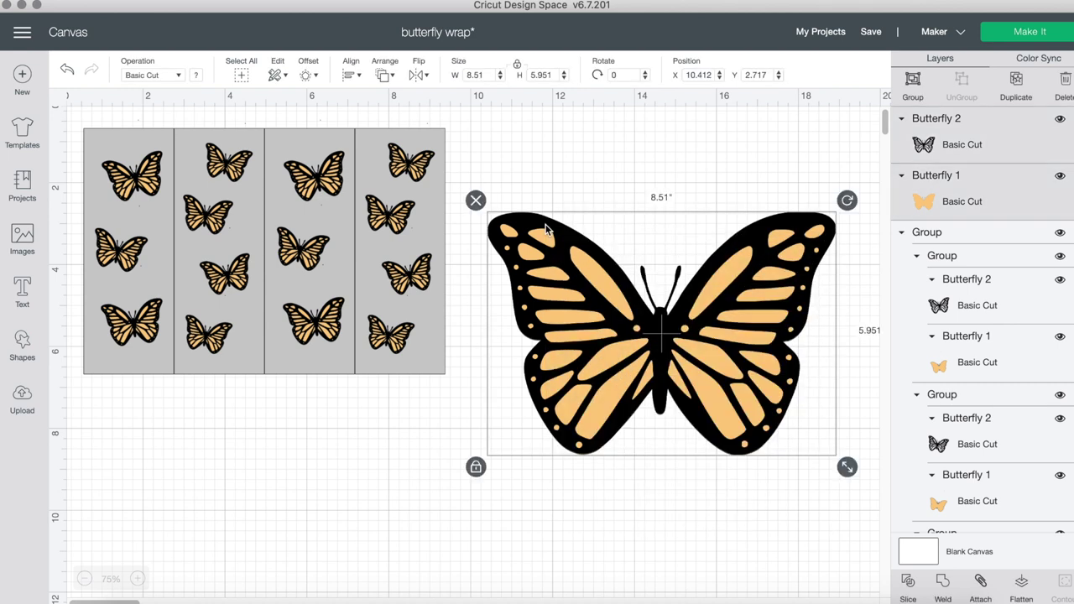
left_click(353, 76)
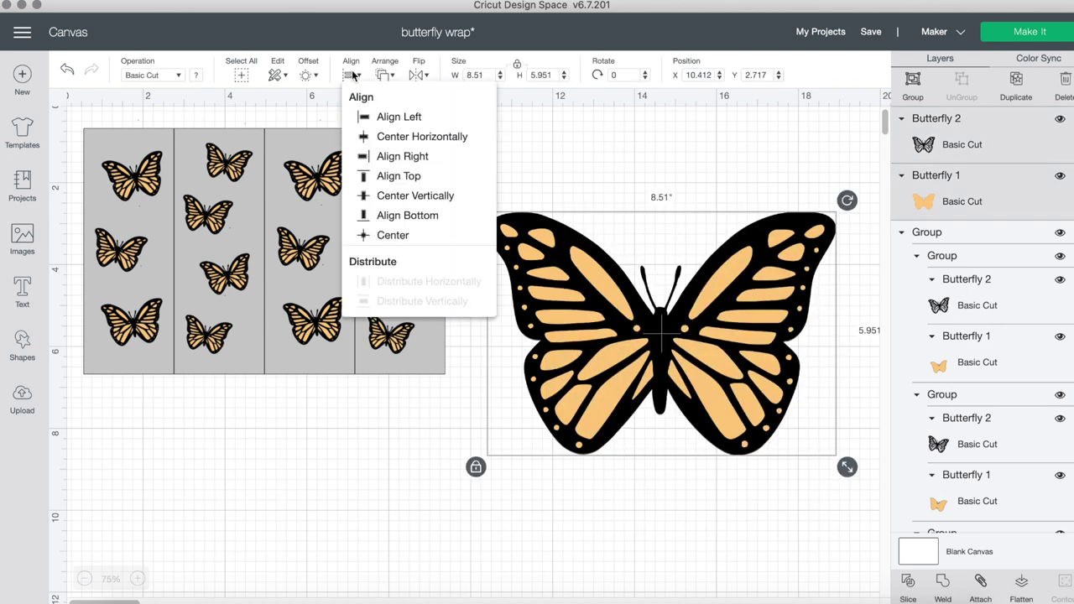
left_click(440, 138)
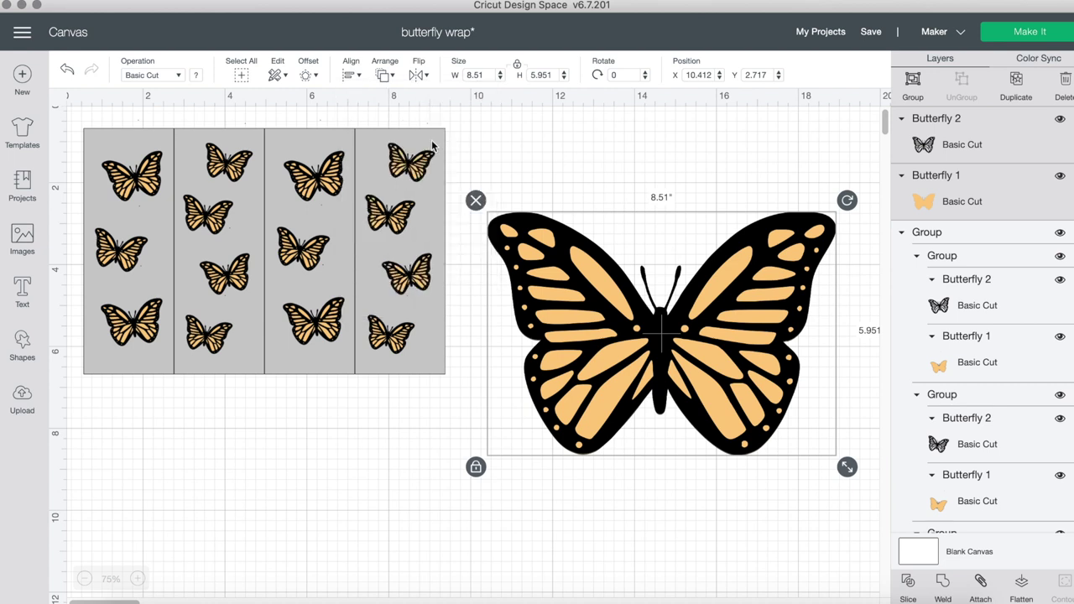
left_click(351, 77)
left_click(421, 196)
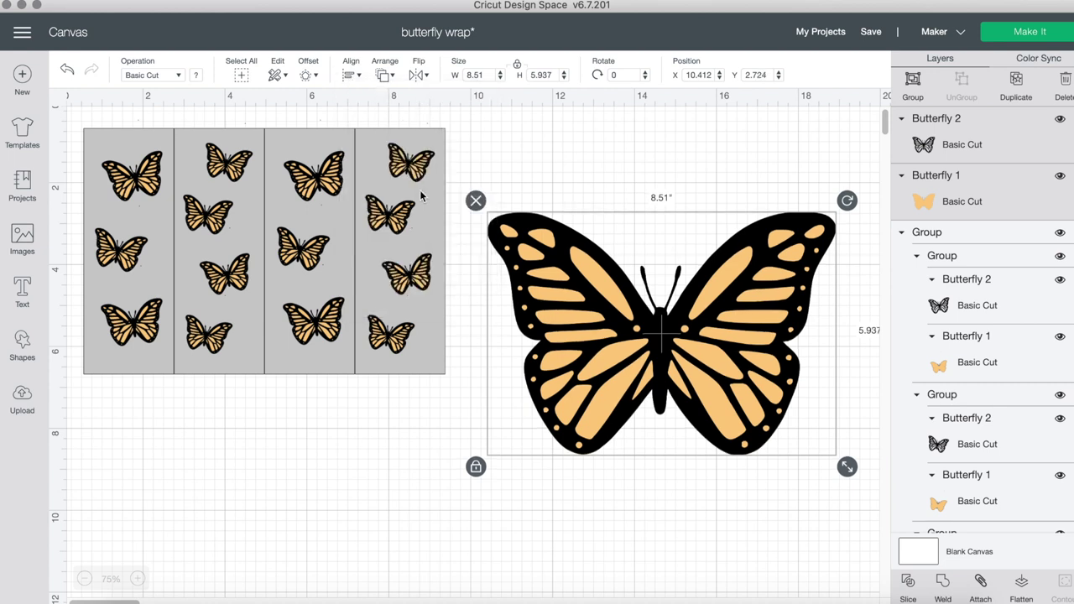
left_click(912, 84)
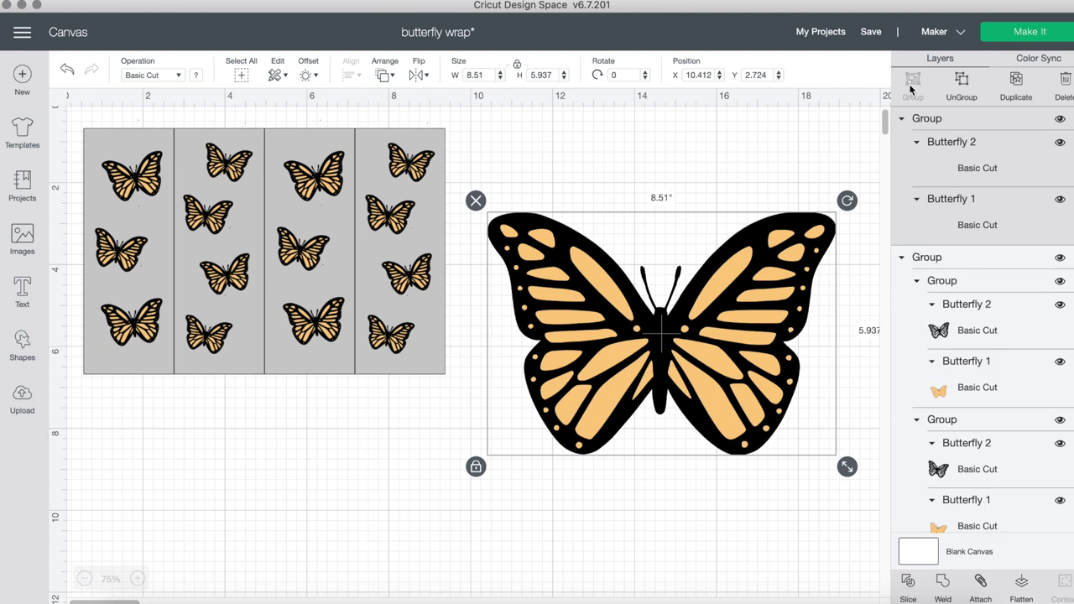
Add a square shape below the large butterfly and colour it the same light grey as the existing panels.
left_click(337, 364)
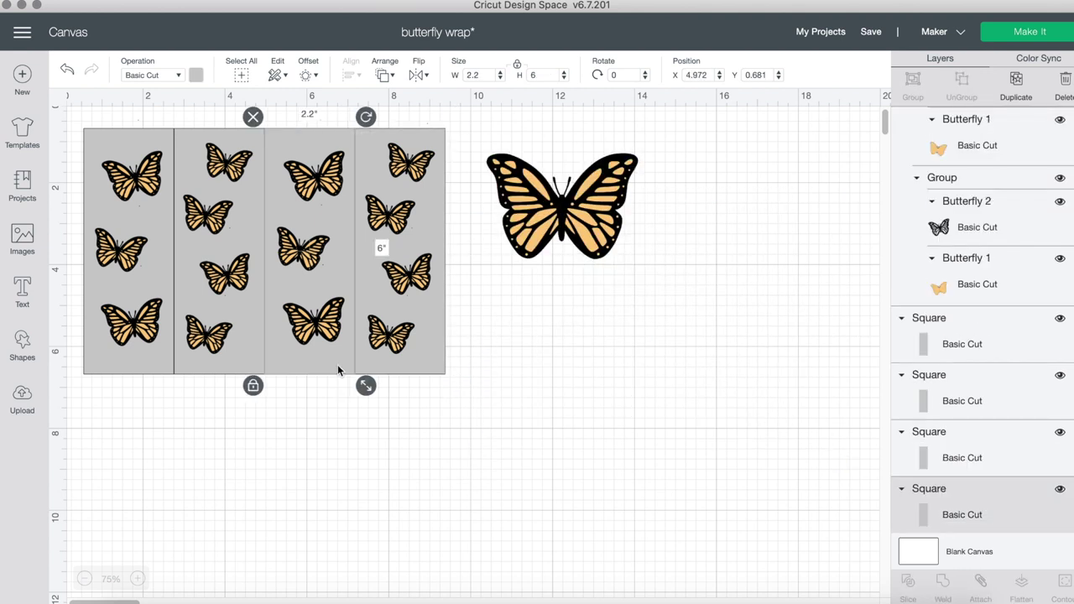
left_click(233, 367)
left_click(147, 365)
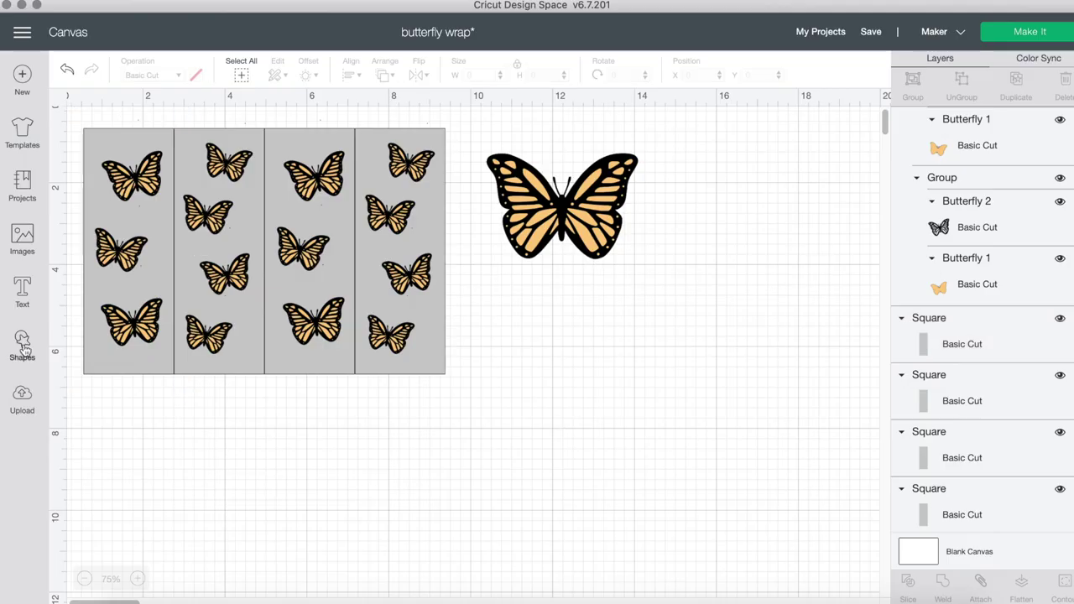
left_click(22, 345)
left_click(83, 240)
left_click_drag(176, 168, 583, 394)
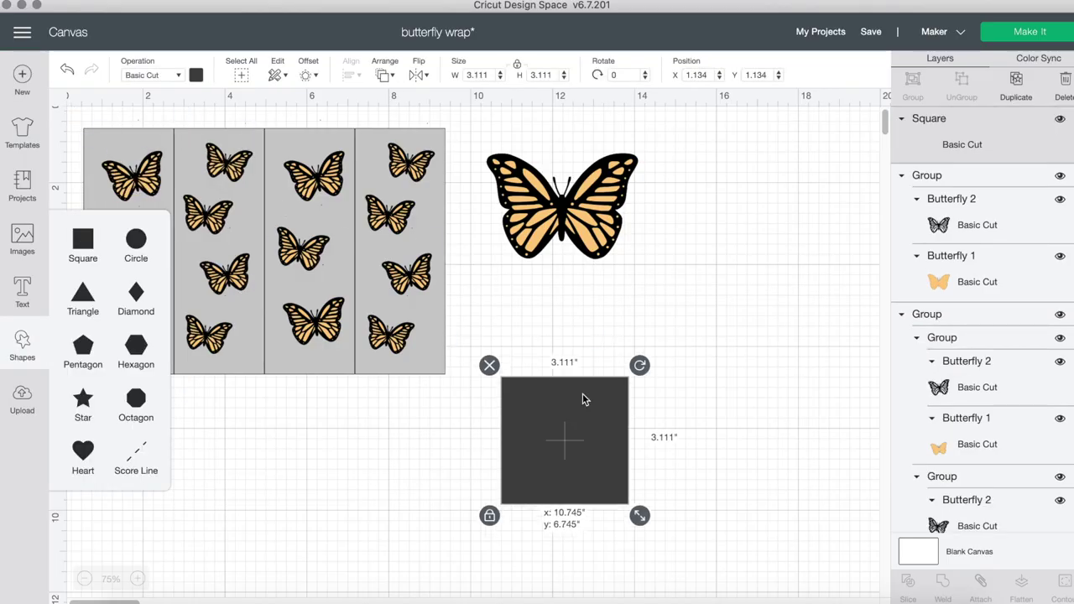
left_click(196, 75)
left_click(212, 145)
Resize the grey square to 2.2 in wide by 6 in high without keeping proportions, and move it fully into view.
left_click(482, 74)
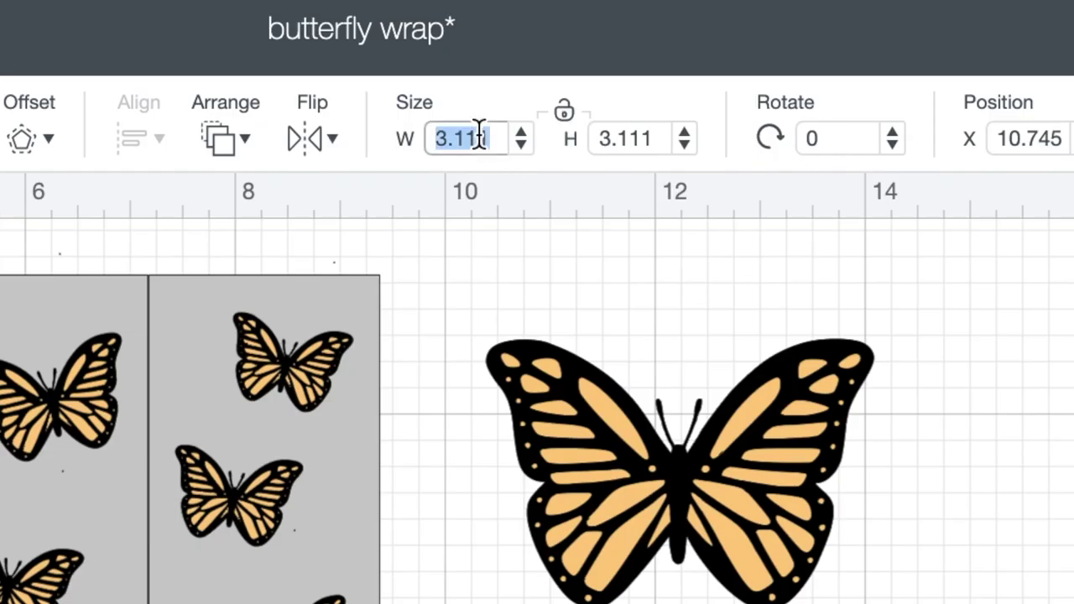
type("2.2")
left_click(647, 136)
type("6")
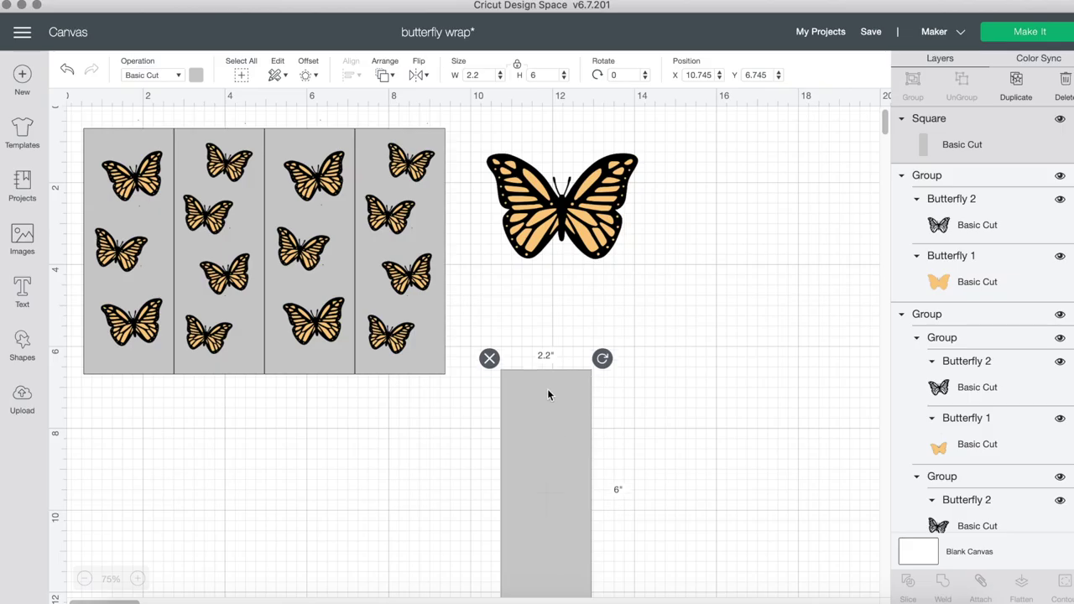
left_click_drag(547, 389, 627, 358)
Duplicate the grey panel to make a row of four panels standing edge to edge.
left_click(1026, 92)
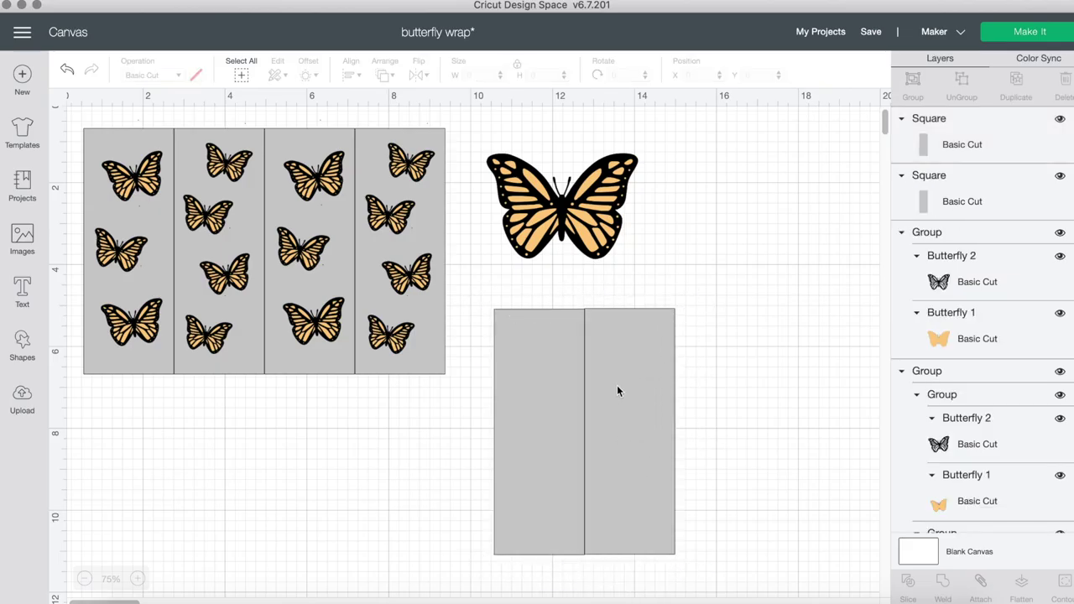
left_click_drag(744, 437, 537, 361)
left_click(1024, 90)
left_click_drag(638, 353, 804, 339)
left_click(441, 517)
left_click_drag(441, 518, 831, 483)
Group the four grey panels and place them directly beneath the existing butterfly wrap.
left_click(911, 95)
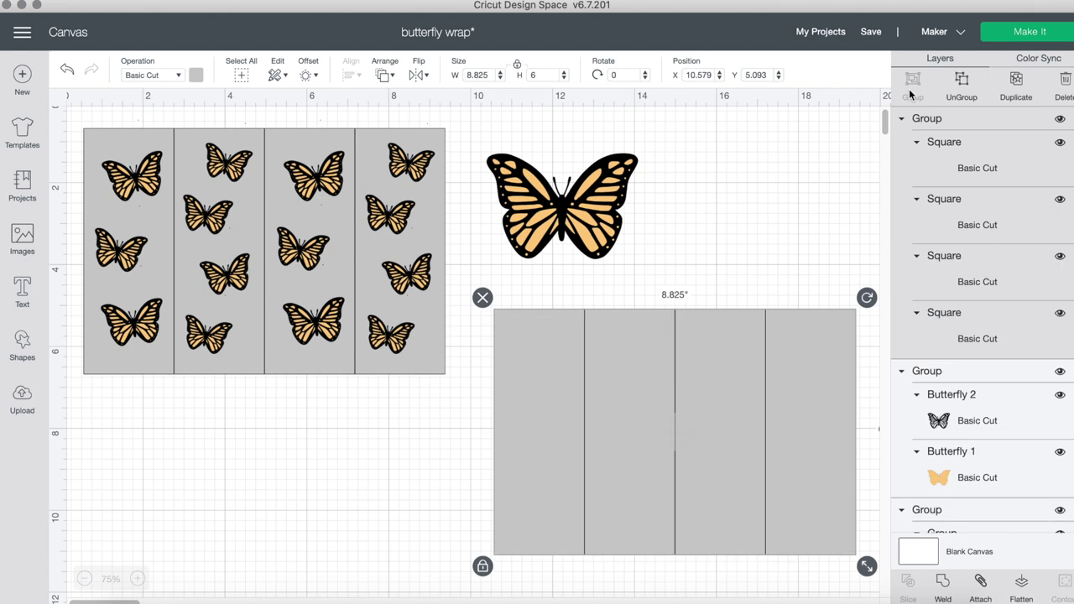
left_click_drag(820, 374, 406, 454)
left_click_drag(884, 120, 884, 124)
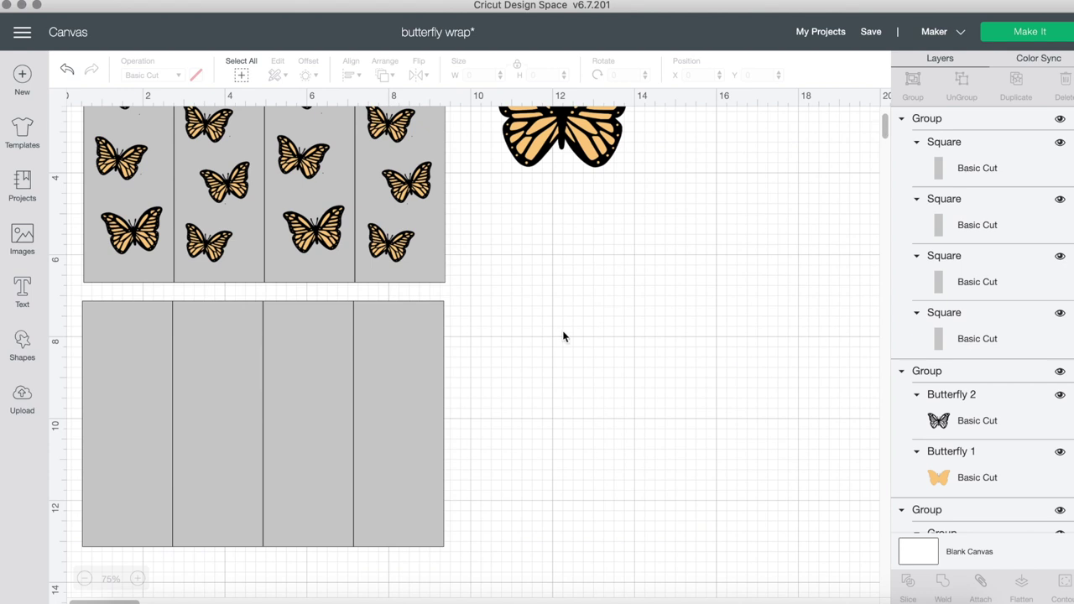
Shrink the grouped butterfly to fit within a single panel and tilt it clockwise.
left_click_drag(584, 149, 596, 276)
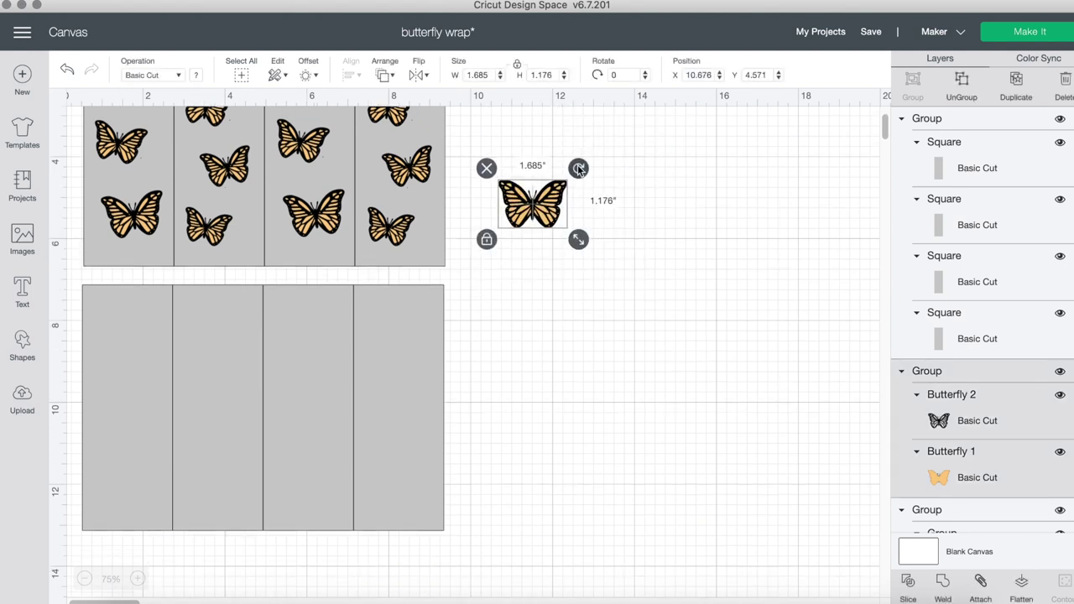
left_click_drag(579, 167, 594, 238)
left_click_drag(626, 285, 618, 268)
Move the tilted butterfly beside the empty panels and send the panel group to the back.
left_click_drag(587, 235, 504, 485)
right_click(410, 399)
left_click_drag(504, 480, 412, 355)
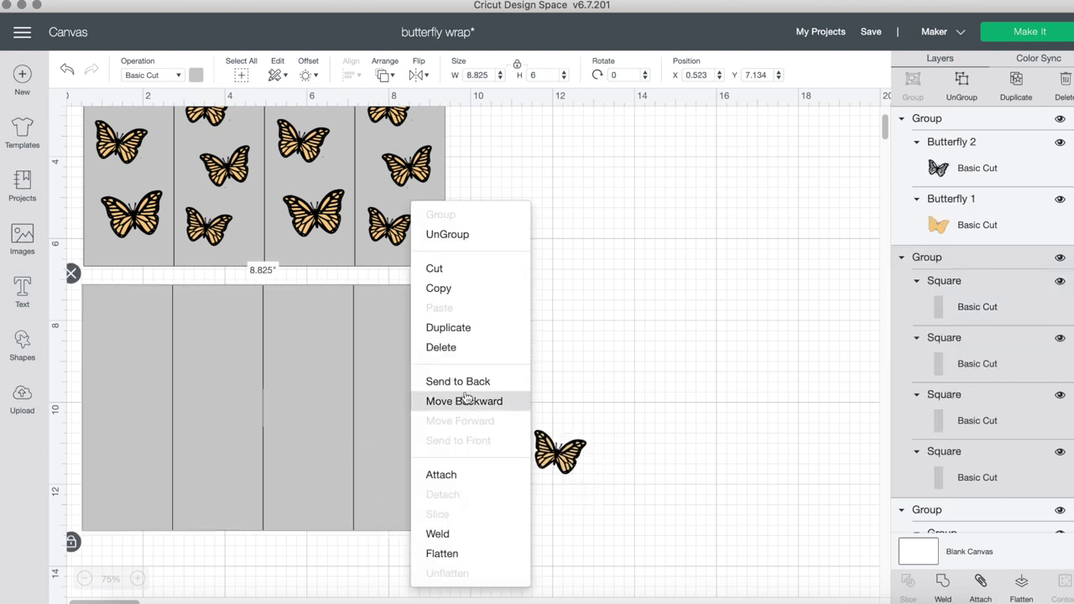
left_click(463, 387)
Duplicate the small tilted butterfly and flip a copy horizontally.
left_click(584, 428)
left_click(1013, 84)
left_click(1016, 84)
left_click(419, 75)
left_click(482, 100)
Add further butterfly copies and arrange four of them in a staggered column down the last empty panel.
left_click(1019, 90)
left_click_drag(403, 438, 402, 434)
left_click(545, 353)
left_click_drag(885, 127, 884, 122)
left_click(405, 401)
left_click_drag(431, 439, 392, 574)
left_click(1016, 84)
left_click(393, 568)
left_click(360, 532)
Fine-tune the positions of the individual butterflies in the last panel.
left_click_drag(403, 400, 409, 393)
left_click(546, 352)
left_click_drag(885, 123, 885, 127)
left_click_drag(395, 400, 394, 392)
left_click_drag(408, 453, 408, 449)
left_click_drag(392, 516, 392, 511)
Distribute the last panel's four butterflies vertically and group them.
left_click_drag(466, 529, 418, 339)
left_click(351, 74)
left_click(458, 303)
left_click(913, 85)
left_click(478, 470)
Nudge the grouped butterfly column into place on the last panel and duplicate it.
left_click_drag(425, 455, 424, 456)
left_click(534, 450)
mouse_move(885, 126)
left_mouse_down()
mouse_move(887, 105)
mouse_move(886, 127)
left_mouse_up()
left_click(407, 437)
left_click(1015, 84)
key("super+z")
key("super+z")
key("super+z")
key("super+z")
key("super+z")
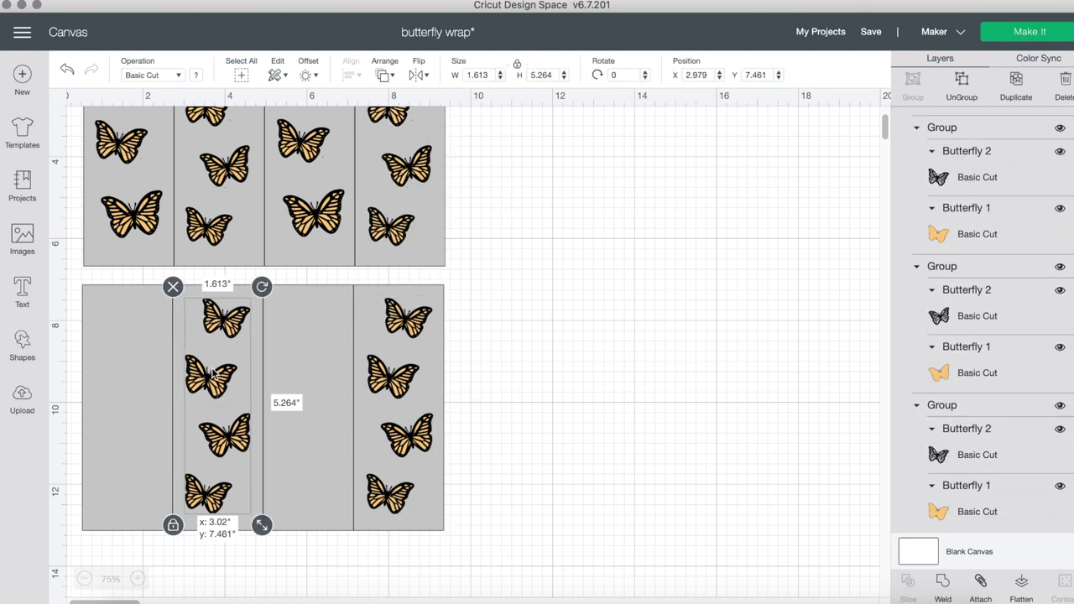
key("super+z")
key("super+z")
key("super+z")
key("super+z")
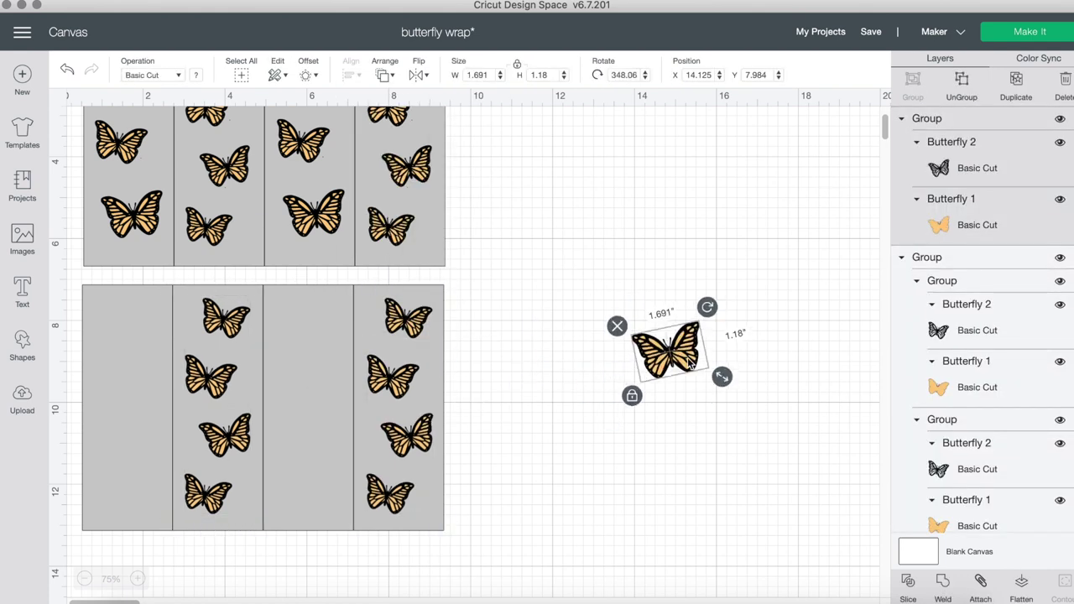
key("super+z")
key("super+z")
key("super+z")
key("super+z")
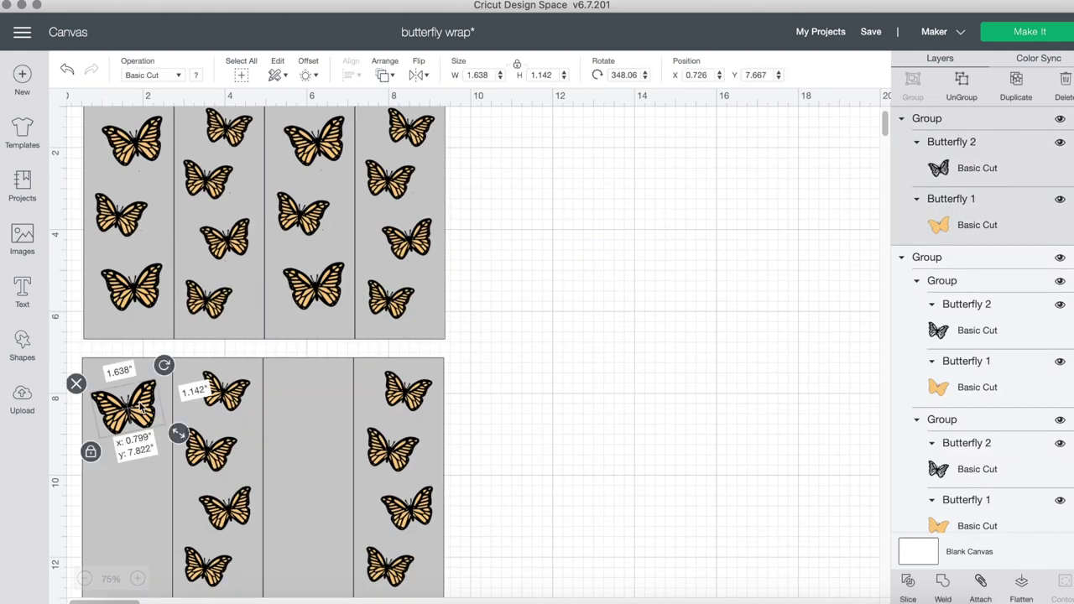
key("super+z")
key("super+z")
key("super+z")
key("super+z")
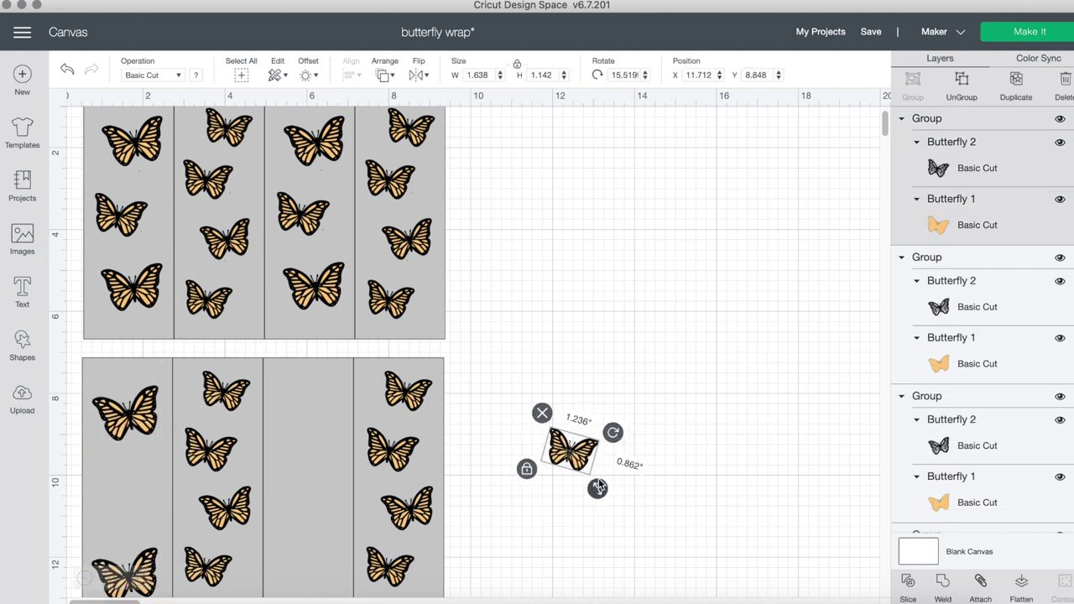
key("super+z")
key("super+z")
key("super+z")
key("super+z")
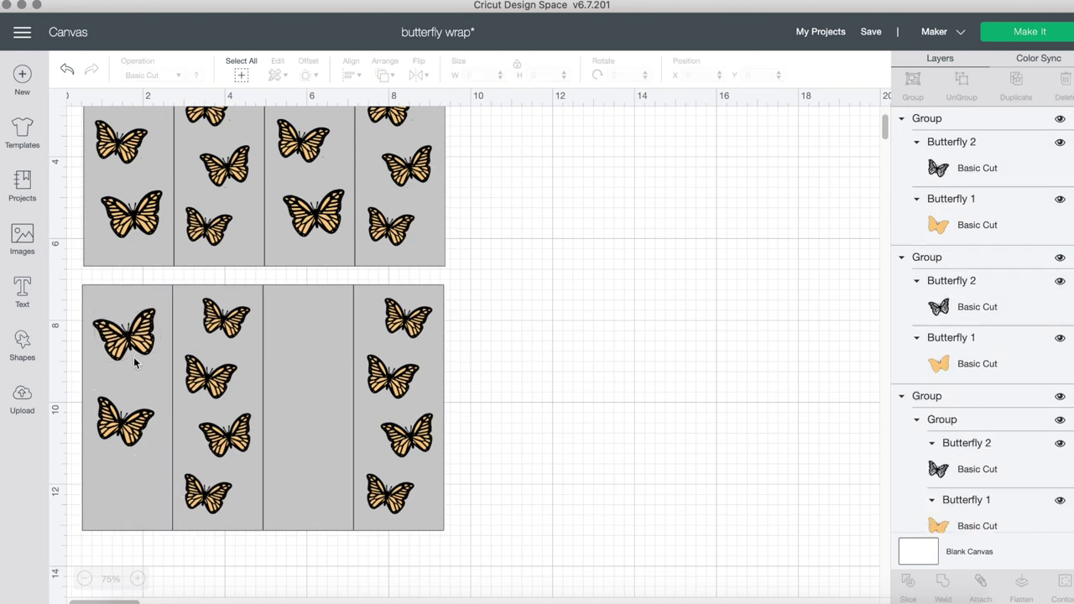
Place a third butterfly in the first panel of the lower wrap and space the three into a staggered column.
key("super+z")
key("super+z")
key("super+z")
key("super+z")
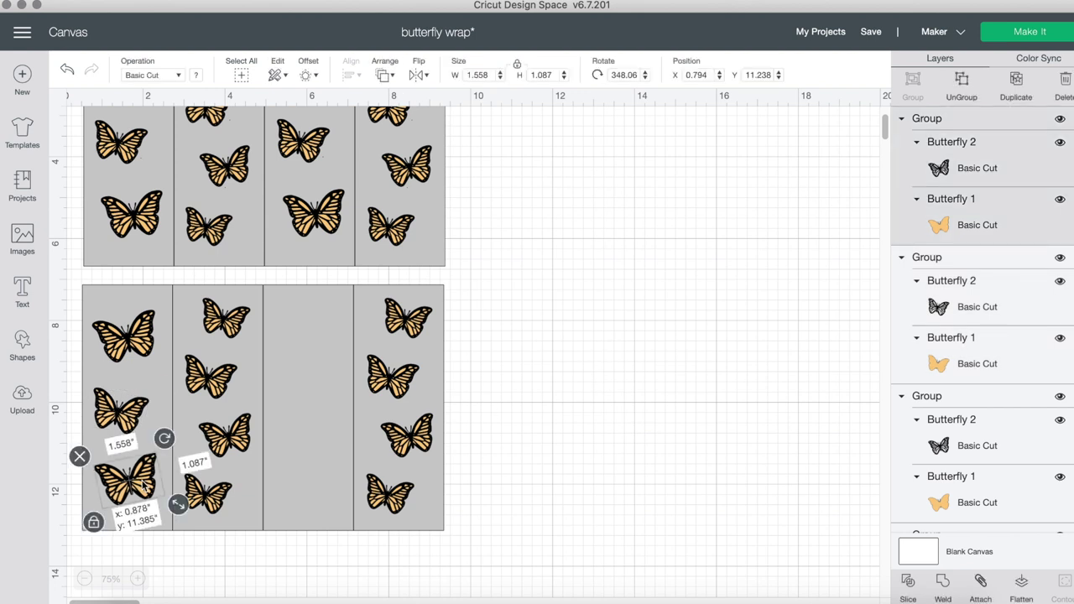
key("super+z")
key("super+z")
key("super+z")
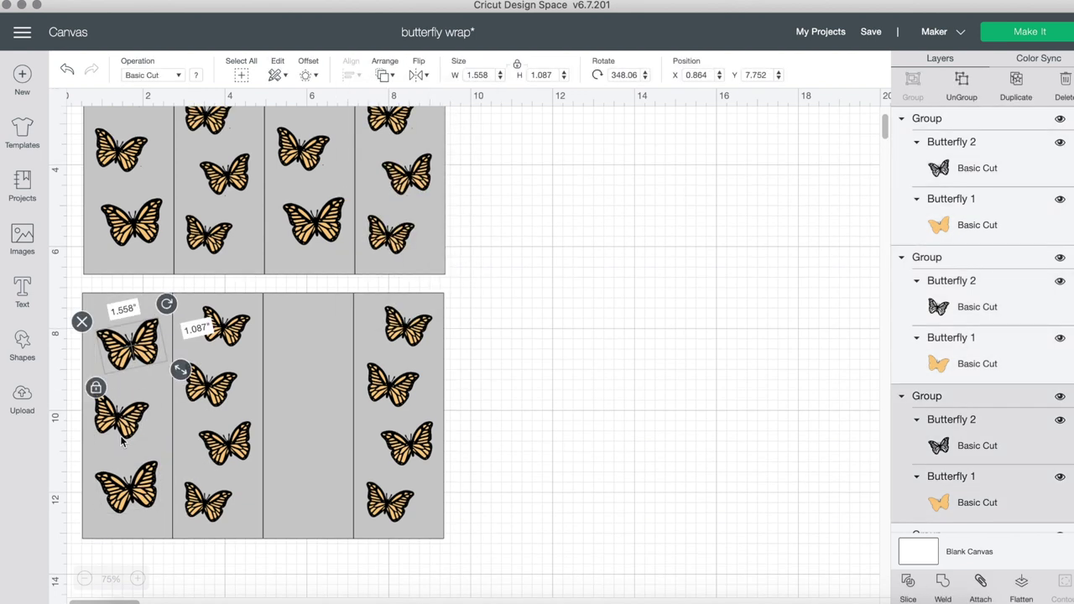
Group the three butterflies in the lower wrap's first panel, duplicate the group and place the copy in the third panel.
left_click(123, 425, "shift")
left_click(138, 487, "shift")
left_click(916, 86)
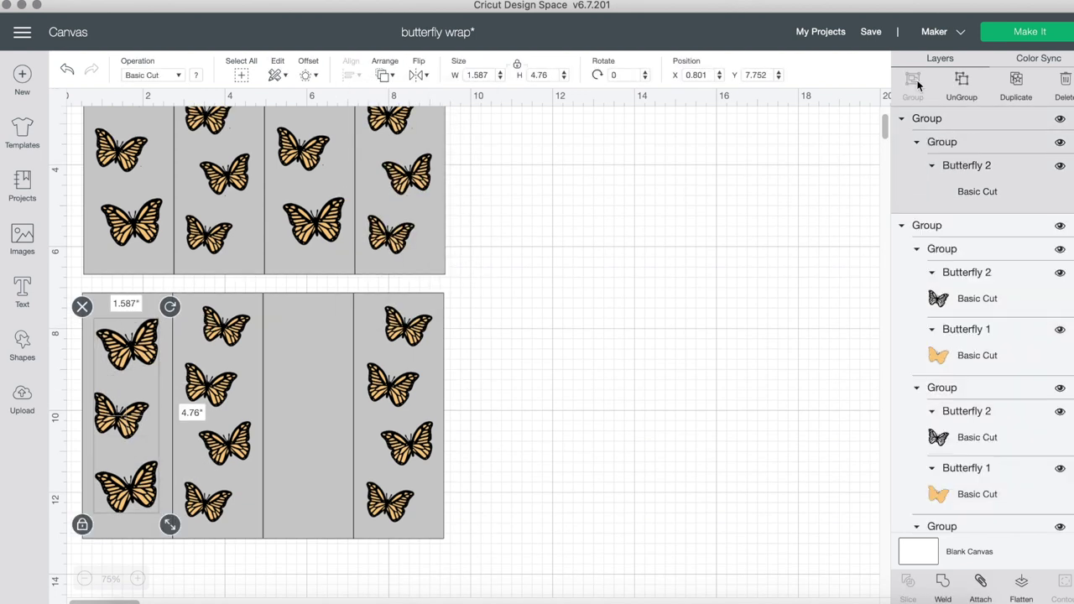
left_click(1017, 84)
left_click_drag(132, 410, 315, 408)
Align the two three-butterfly groups in the lower wrap along their bottom edges.
left_click(150, 355, "shift")
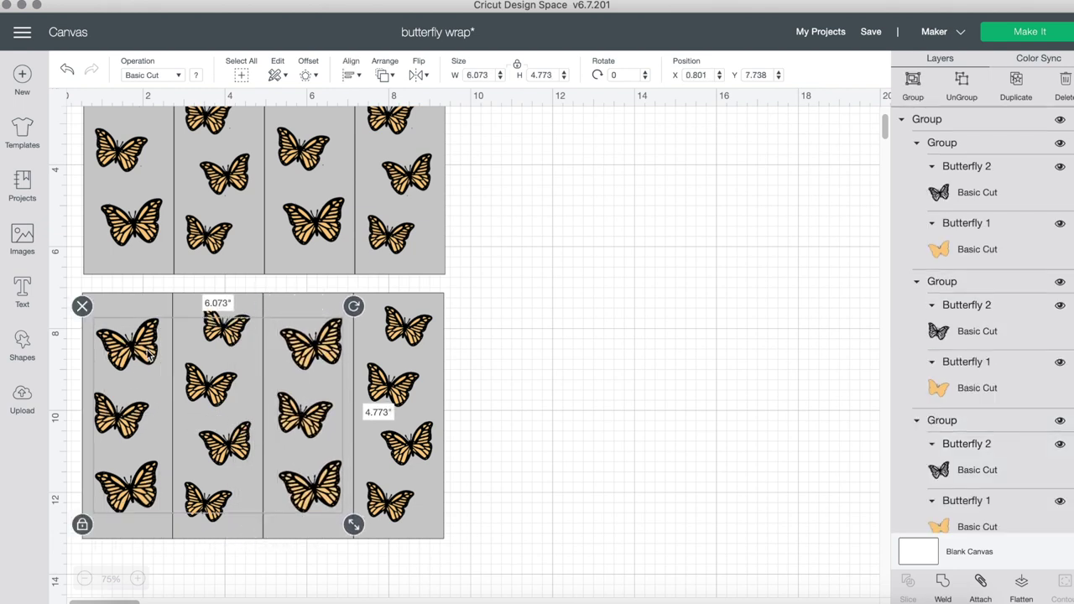
left_click(352, 76)
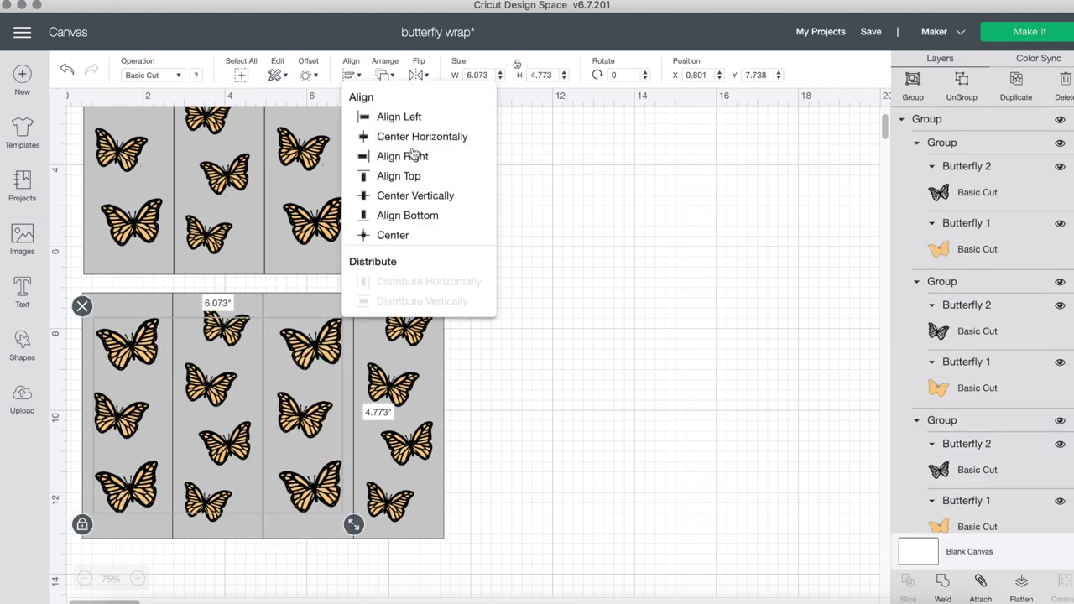
left_click(423, 216)
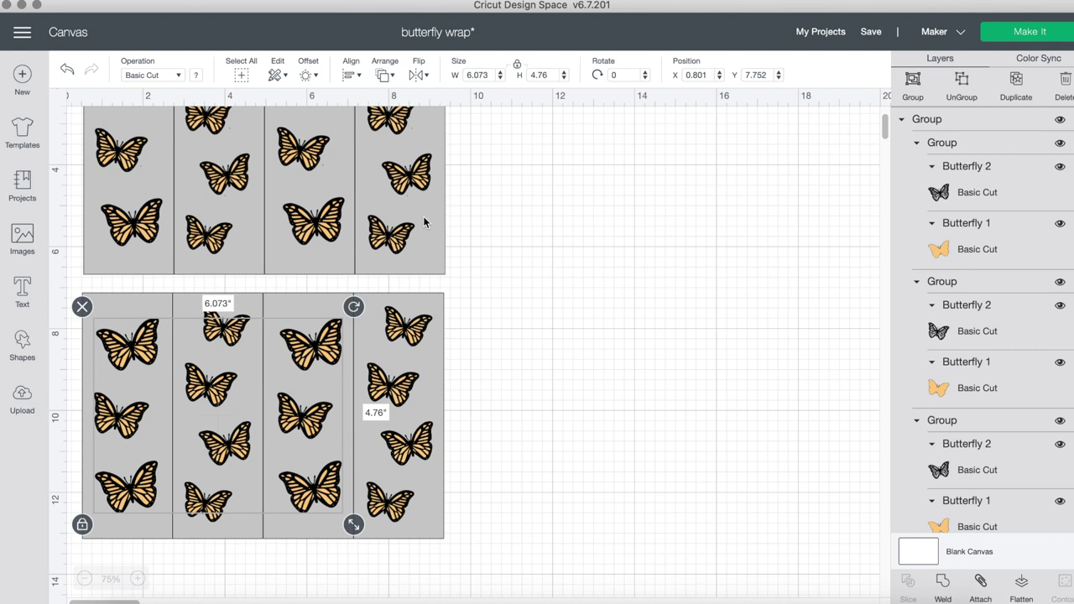
left_click(667, 312)
Delete the upper reference wrap with its butterflies and move the complete lower wrap up into its place.
left_click(329, 493)
left_click(156, 578)
left_click(85, 578)
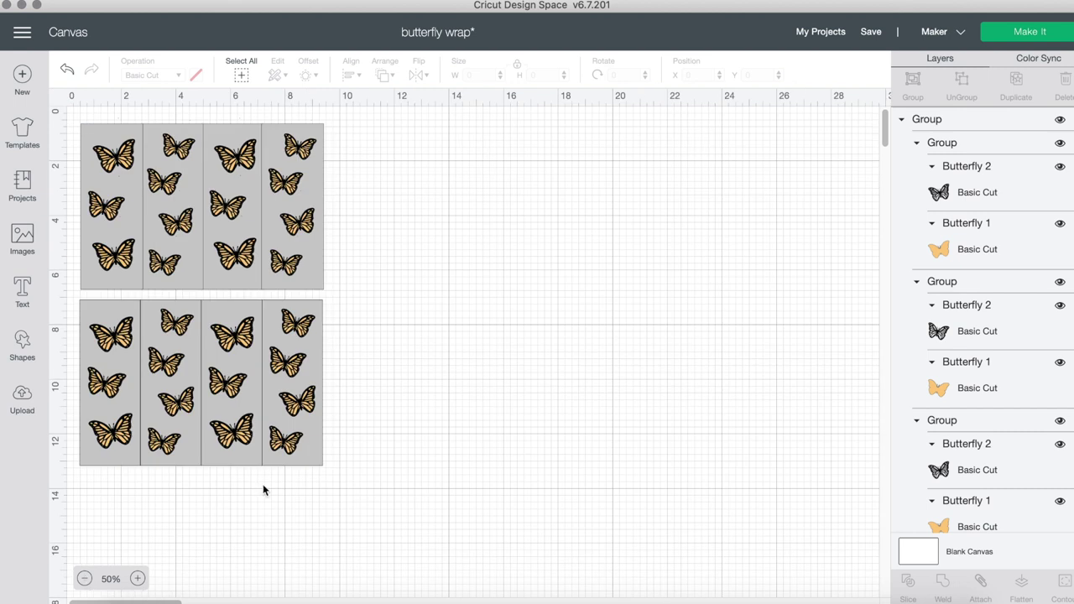
left_click_drag(394, 261, 84, 123)
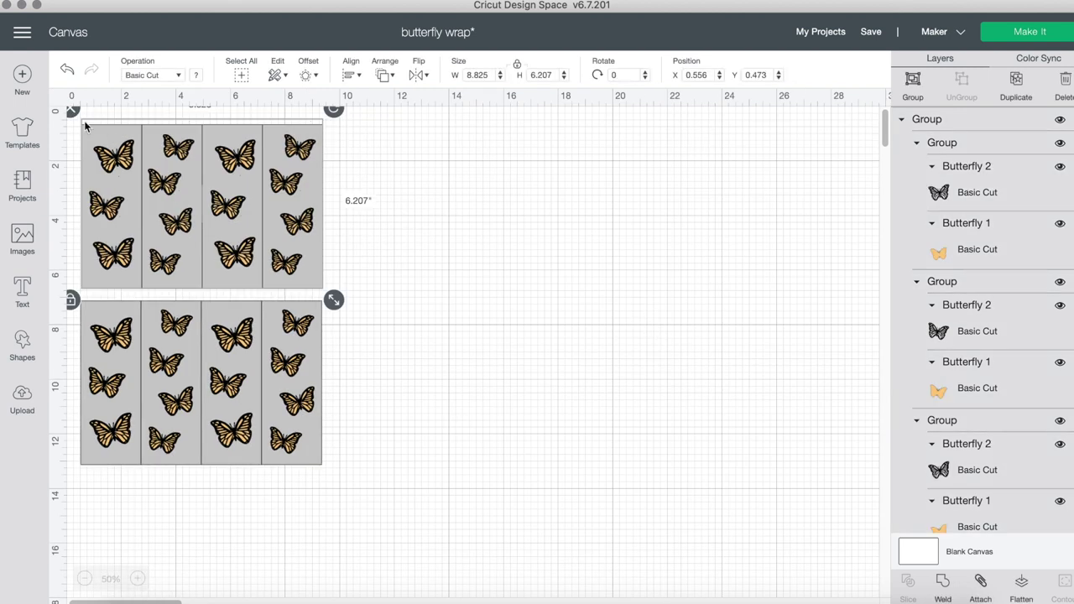
left_click(72, 110)
left_click_drag(396, 431, 84, 293)
left_click_drag(214, 381, 215, 207)
left_click(479, 233)
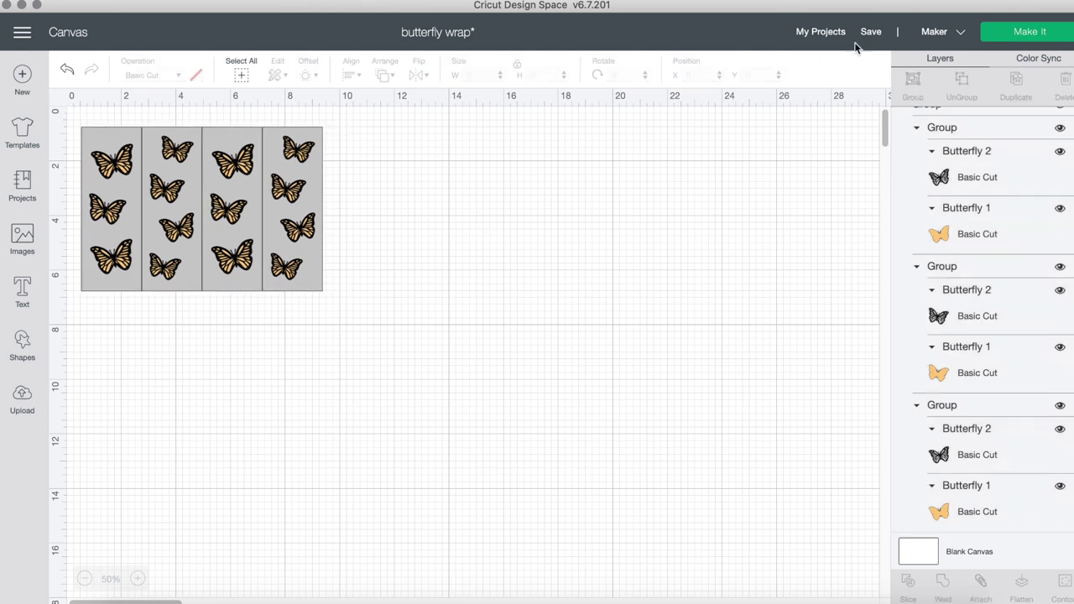
Save the project and hide the group of four panel squares.
left_click(872, 34)
left_click(889, 53)
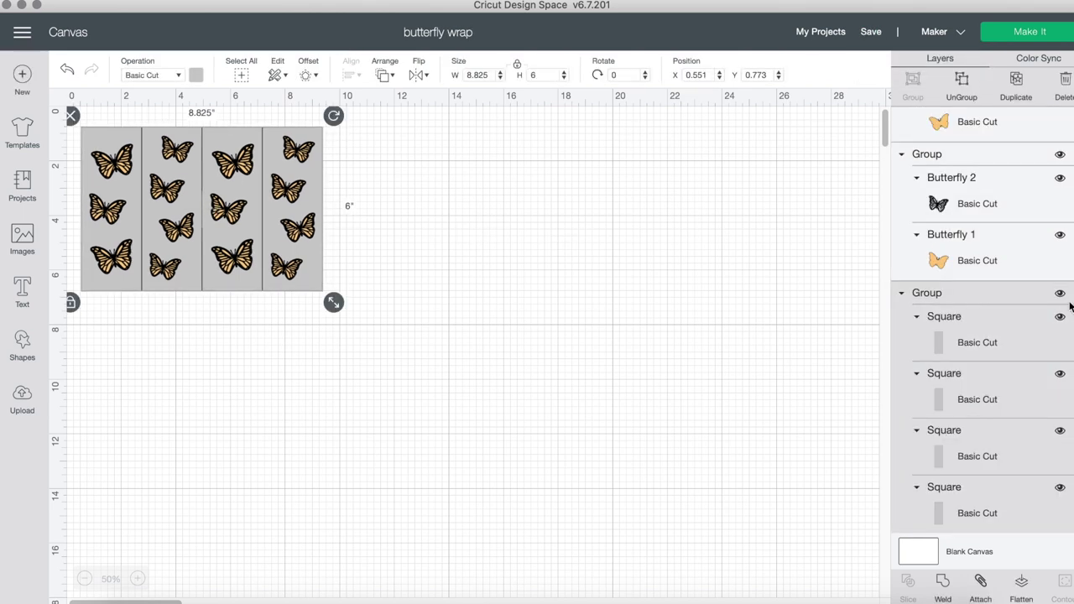
left_click(1060, 296)
Ungroup the butterfly columns into individual butterflies.
left_click(238, 259)
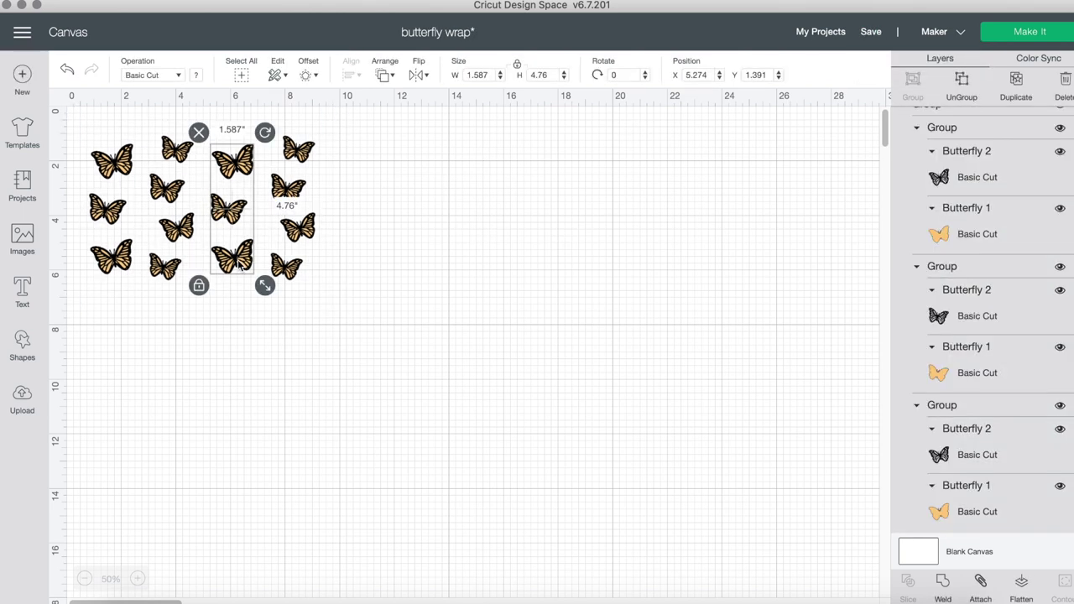
left_click(716, 167)
left_click(172, 192)
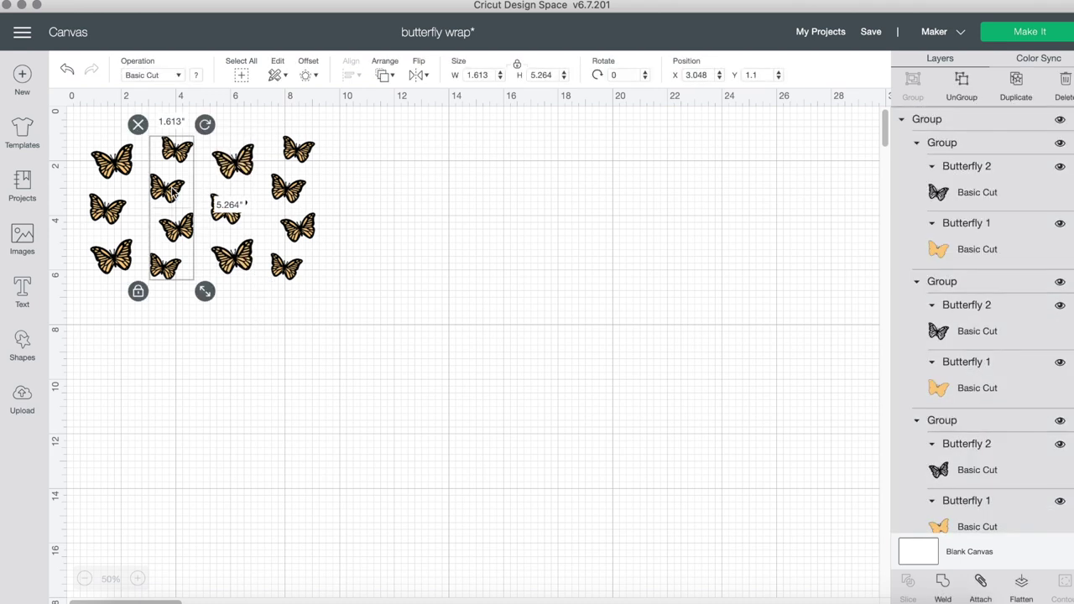
left_click(958, 91)
left_click(124, 161)
left_click(961, 86)
left_click(118, 217)
left_click(962, 85)
Ungroup every butterfly into its separate Butterfly 1 and Butterfly 2 layers.
left_click(976, 168)
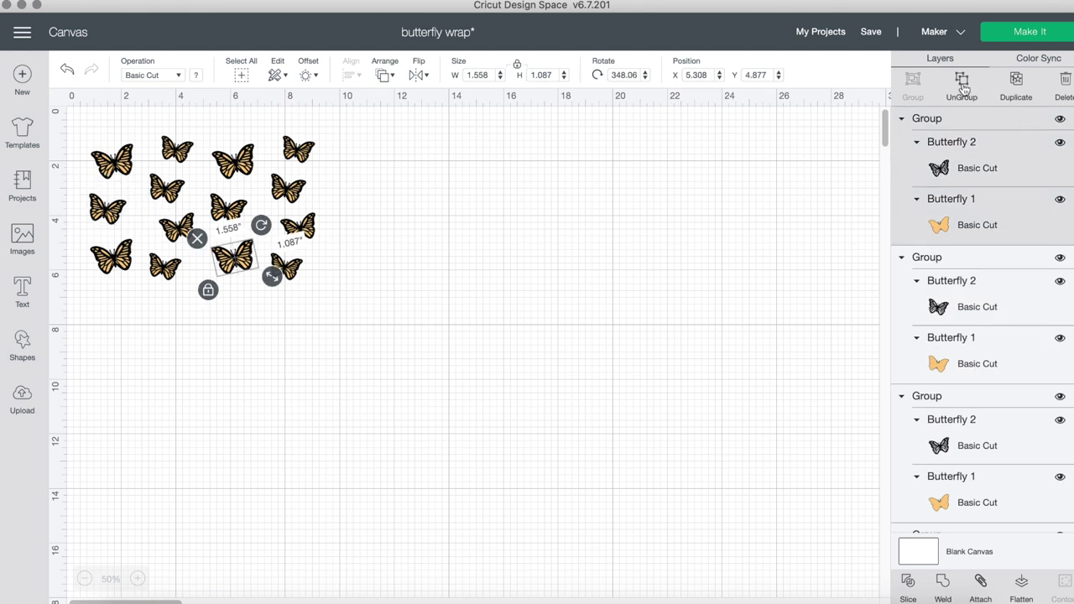
left_click(962, 85)
left_click(976, 286)
left_click(962, 85)
left_click(977, 369)
left_click(962, 85)
left_click(962, 91)
left_click(990, 252)
left_click(966, 91)
left_click(991, 394)
left_click(959, 91)
left_click(990, 260)
left_click(962, 91)
left_click(990, 378)
left_click(962, 91)
scroll(991, 378, "down", 2)
left_click(991, 353)
left_click(960, 94)
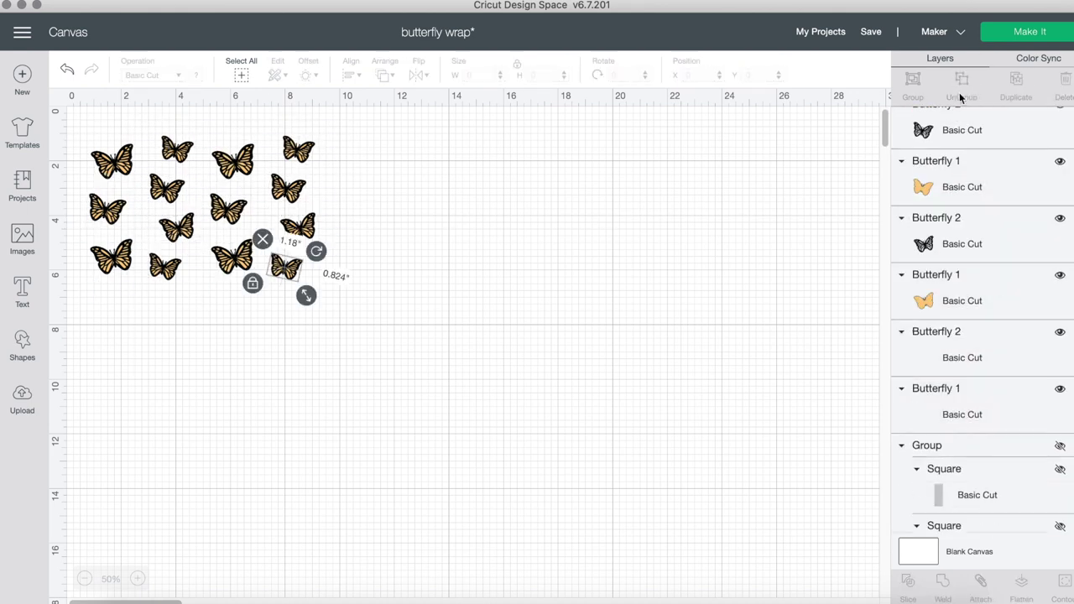
left_click(612, 287)
Group the three orange Butterfly 1 layers of the third column.
left_click(984, 202)
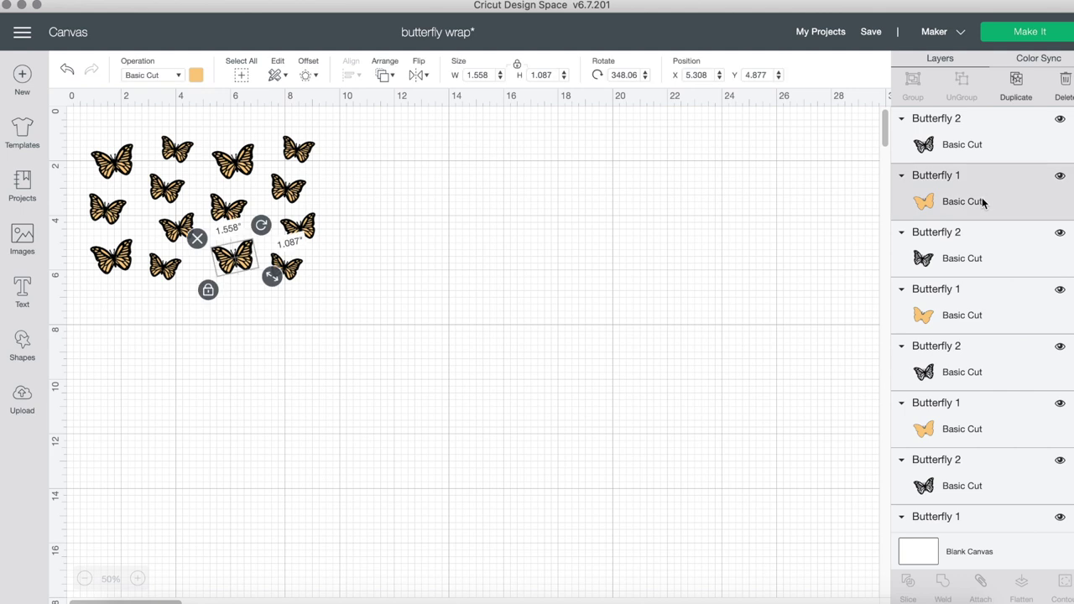
left_click(999, 312, "shift")
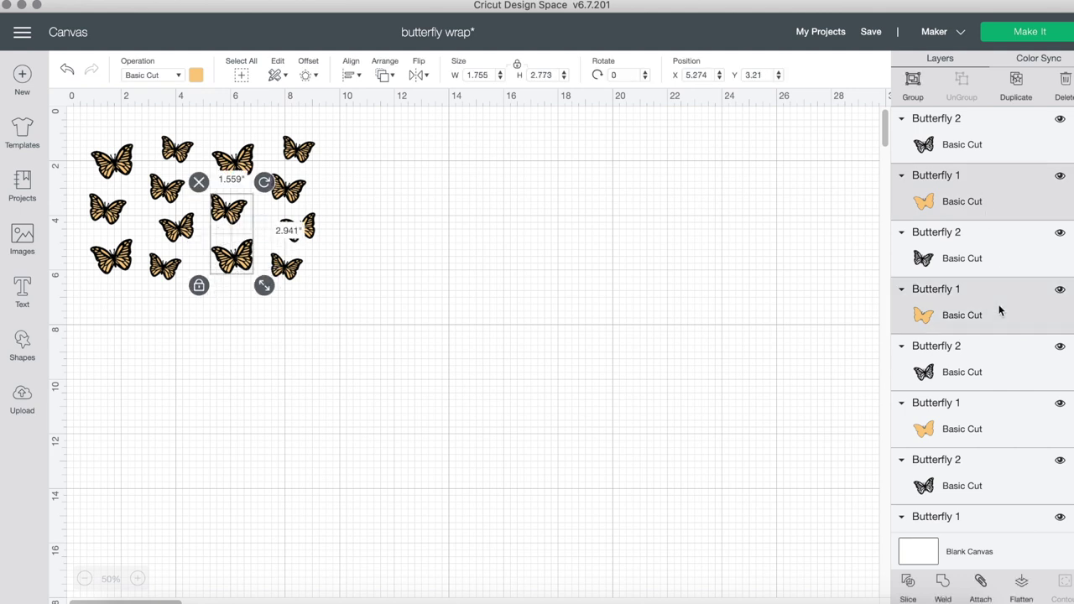
left_click(997, 425, "shift")
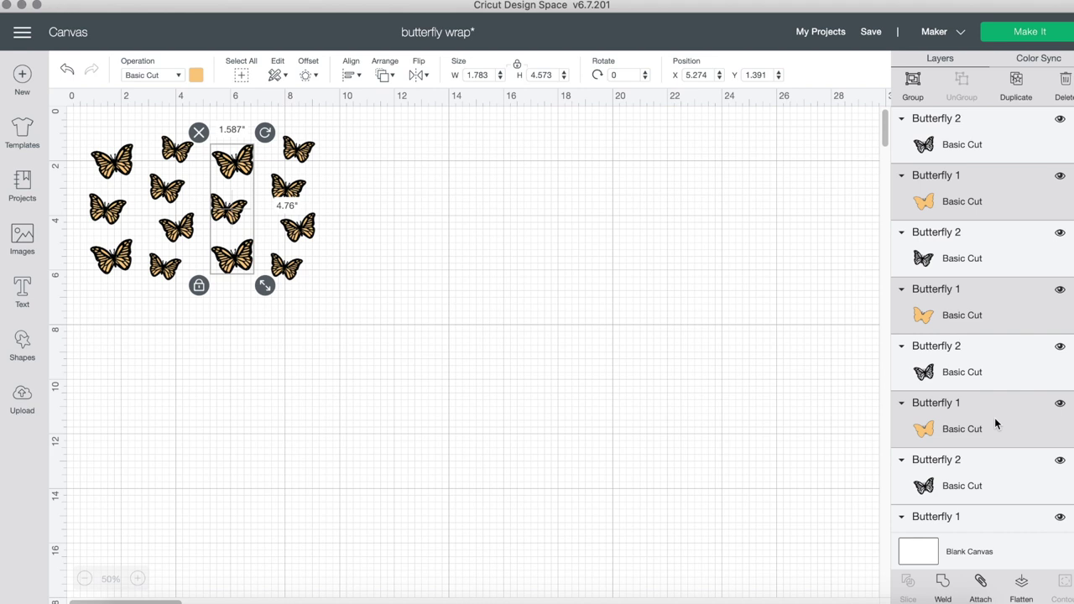
left_click(914, 82)
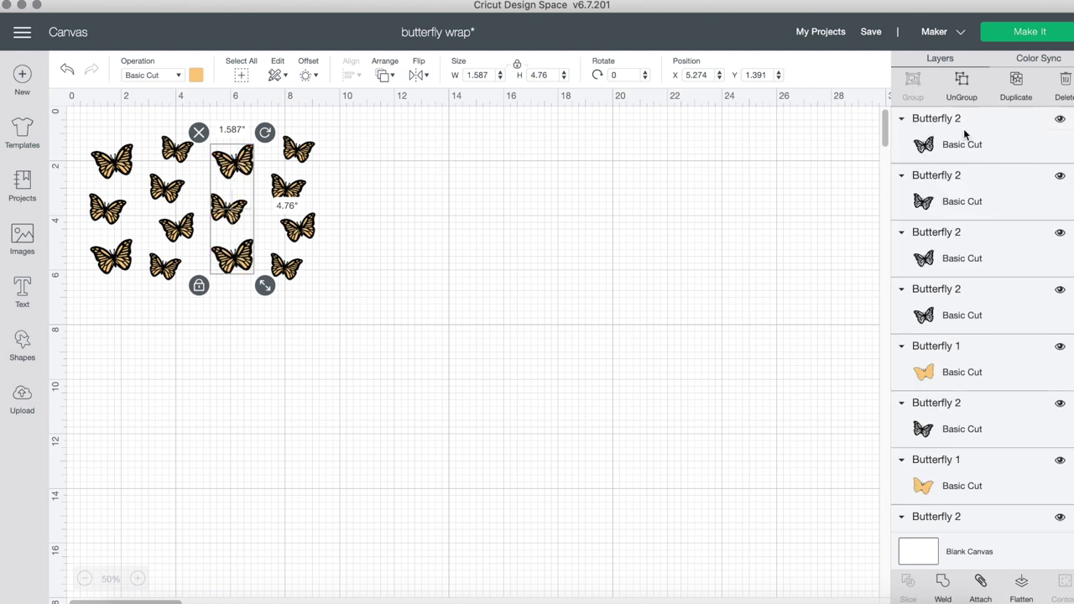
Group the three black Butterfly 2 layers of the third column and weld them together.
left_click(964, 133)
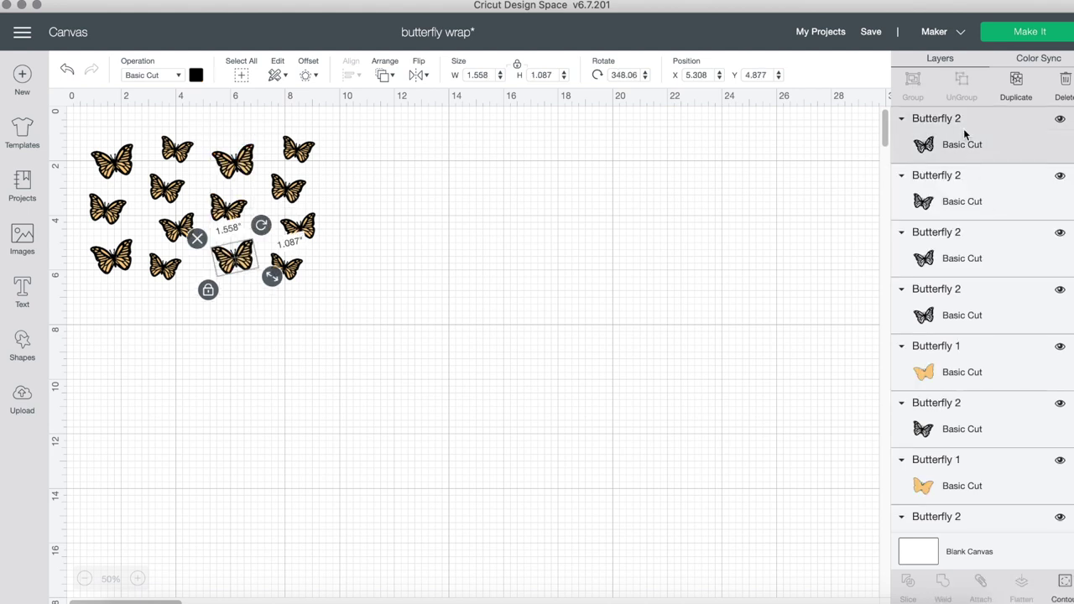
left_click(976, 192, "shift")
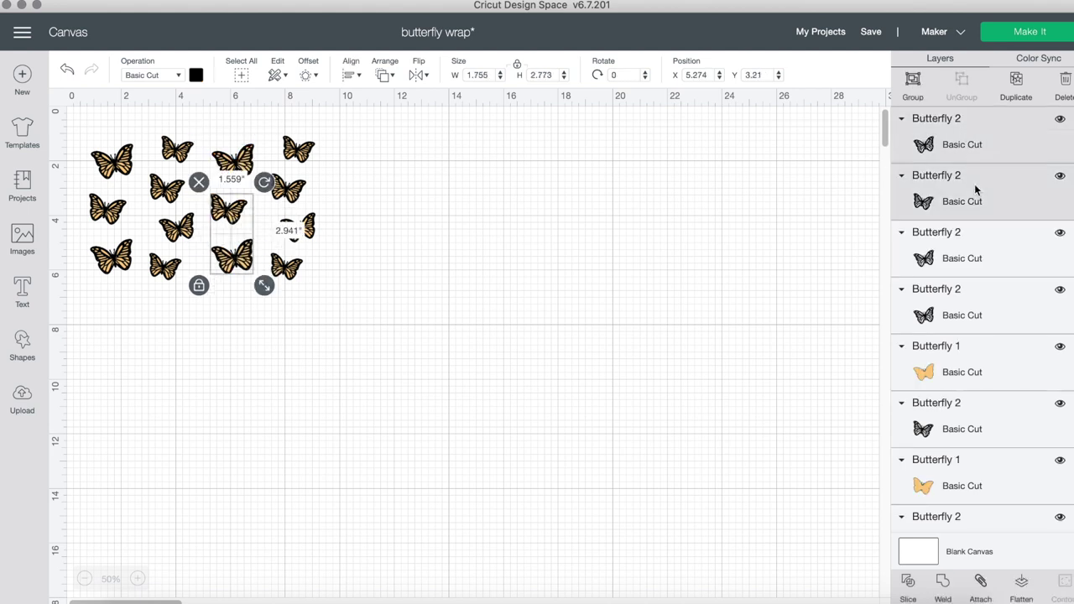
left_click(986, 244, "shift")
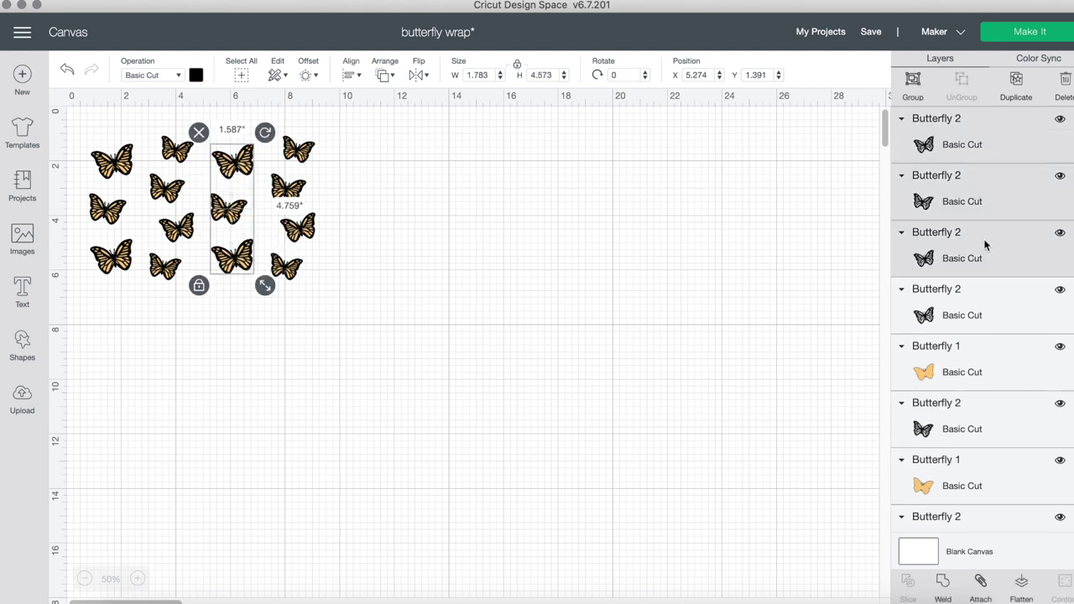
left_click(914, 82)
left_click(943, 582)
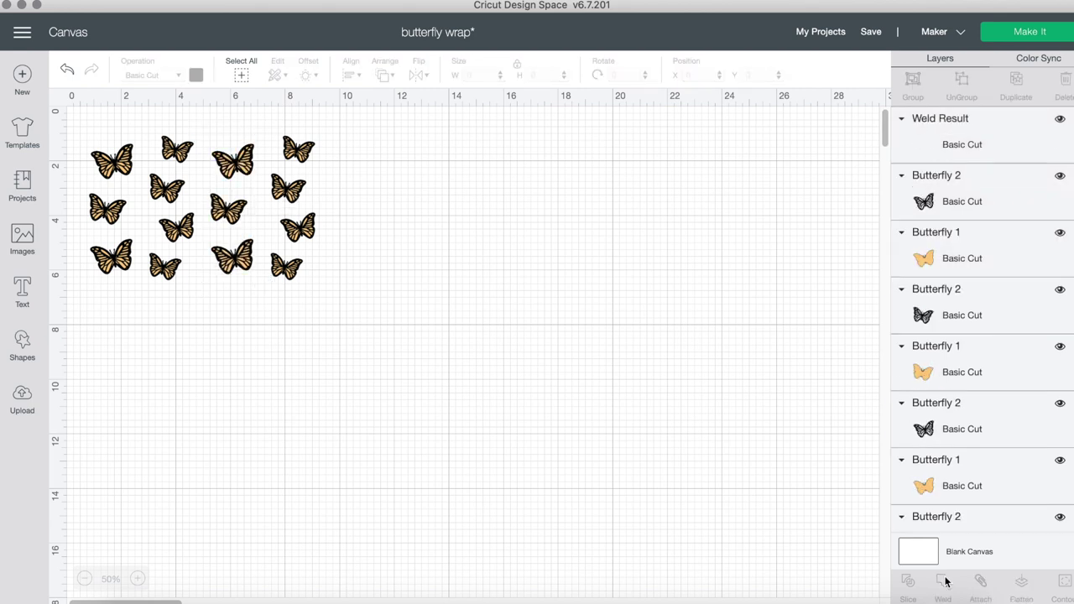
Group the three orange Butterfly 1 layers of the first column and weld them together.
scroll(1033, 180, "down", 1)
left_click(1003, 195)
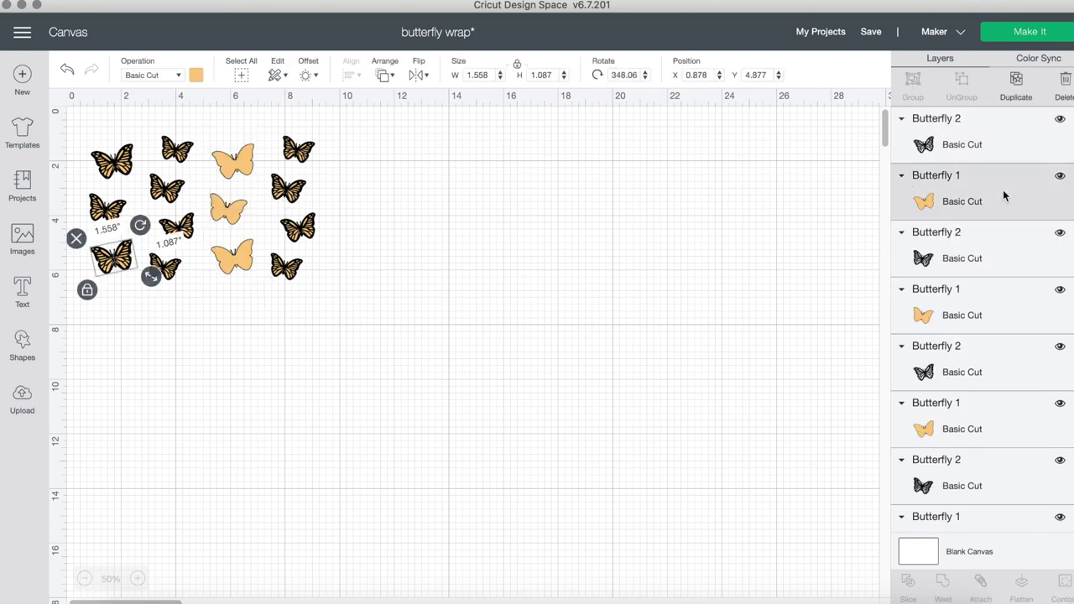
left_click(990, 294, "shift")
left_click(976, 425, "shift")
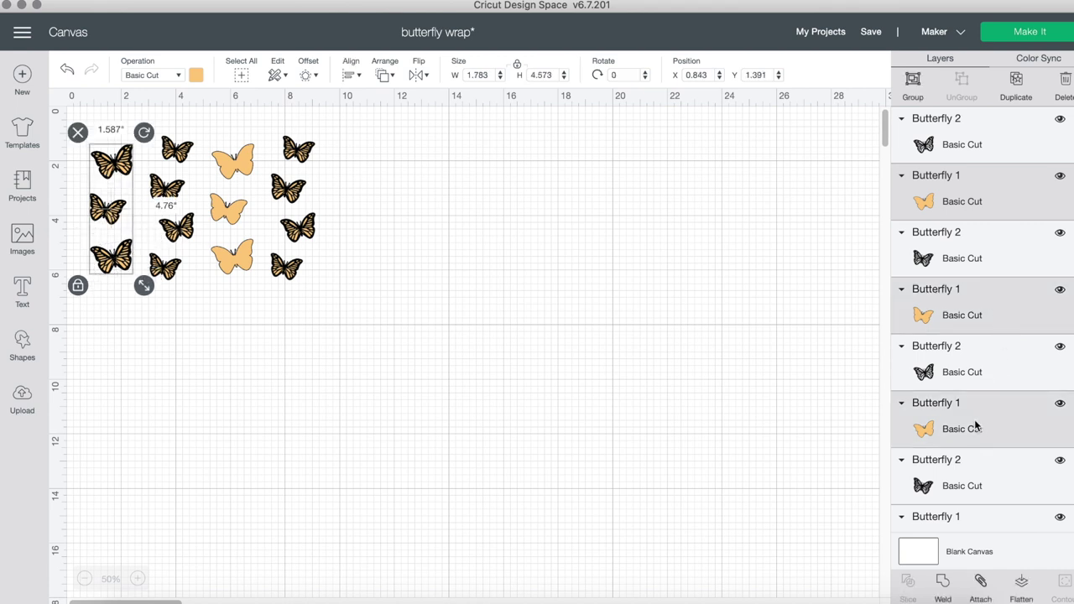
left_click(914, 92)
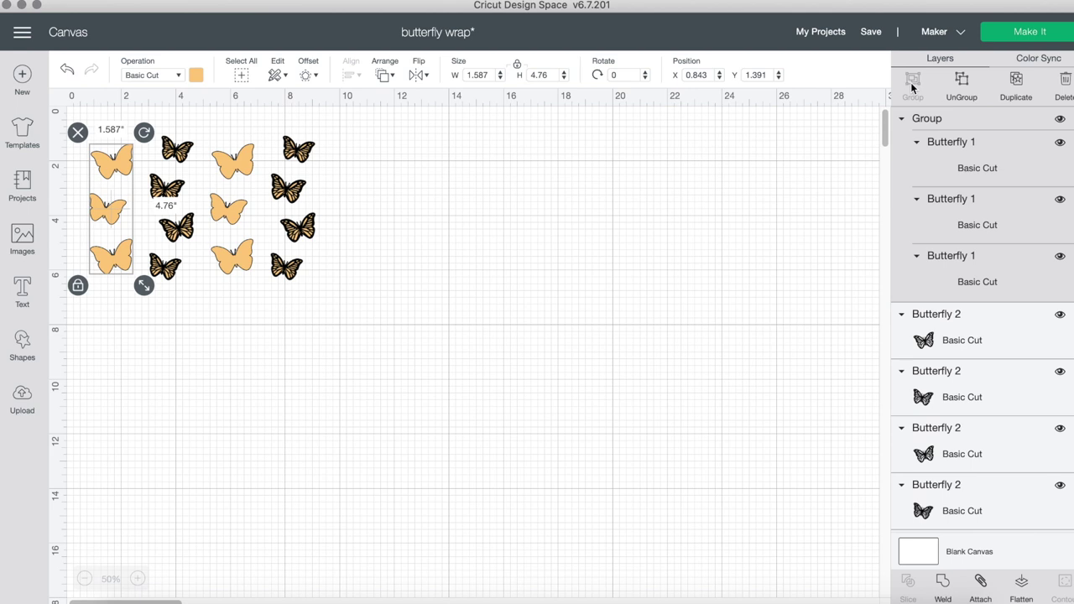
left_click(941, 588)
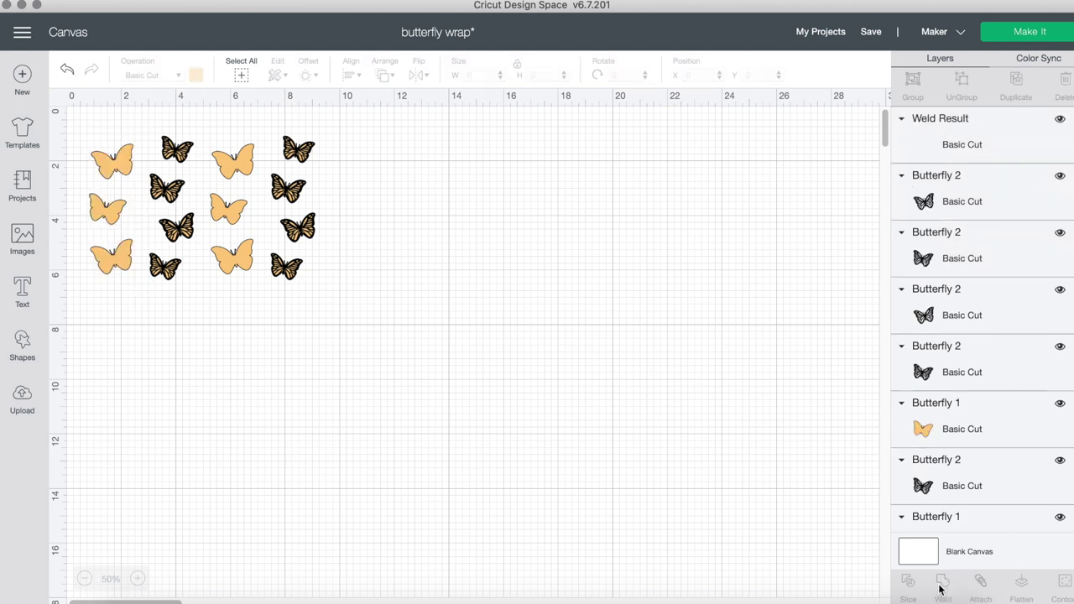
Group the three black Butterfly 2 layers of the first column and weld them together.
left_click(1004, 196)
left_click(997, 258, "shift")
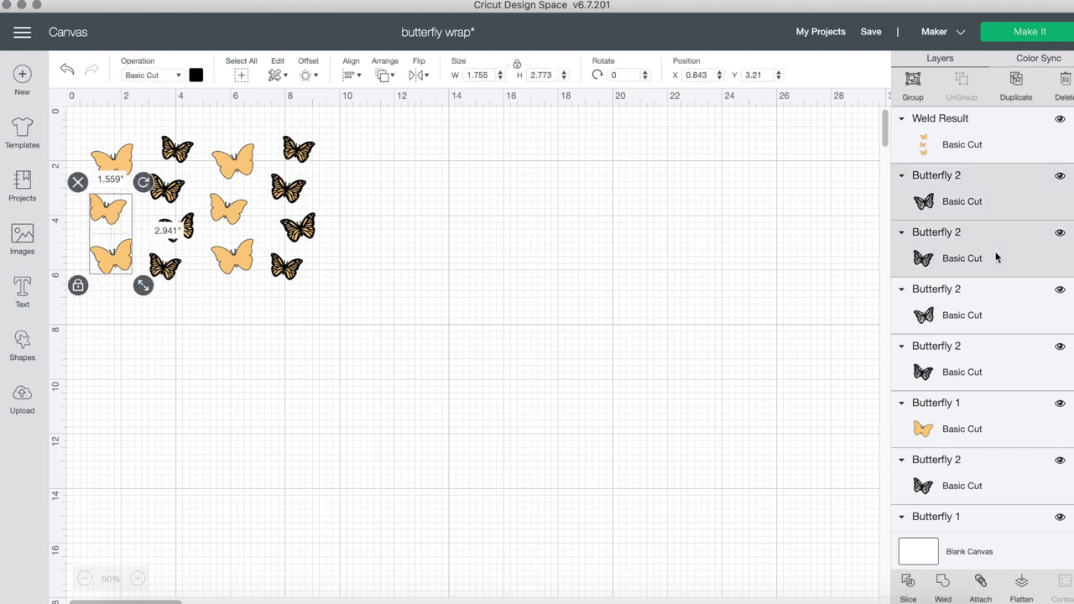
left_click(998, 305, "shift")
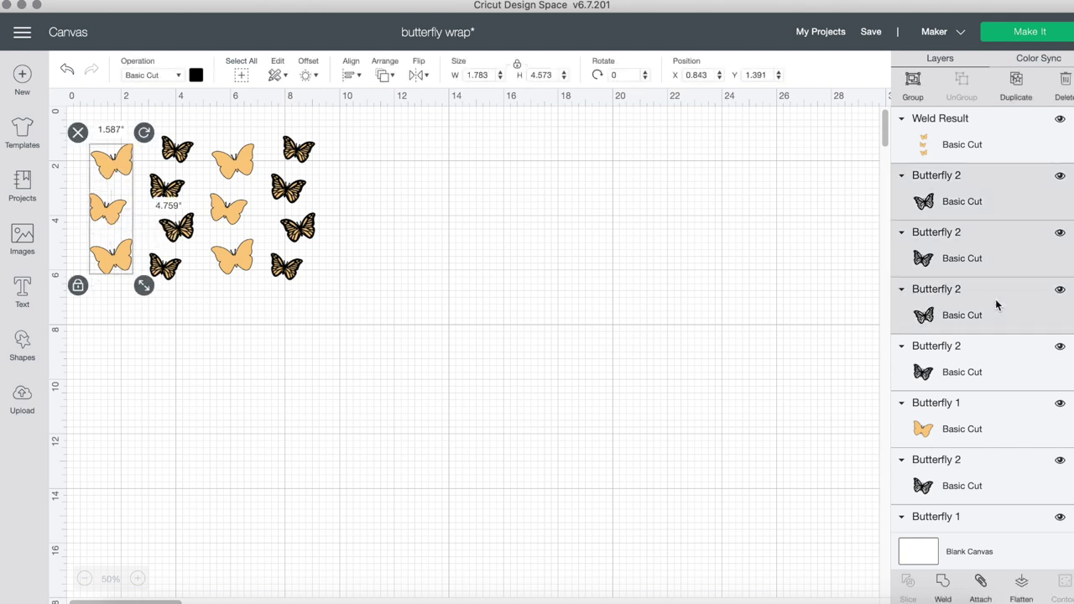
left_click(918, 84)
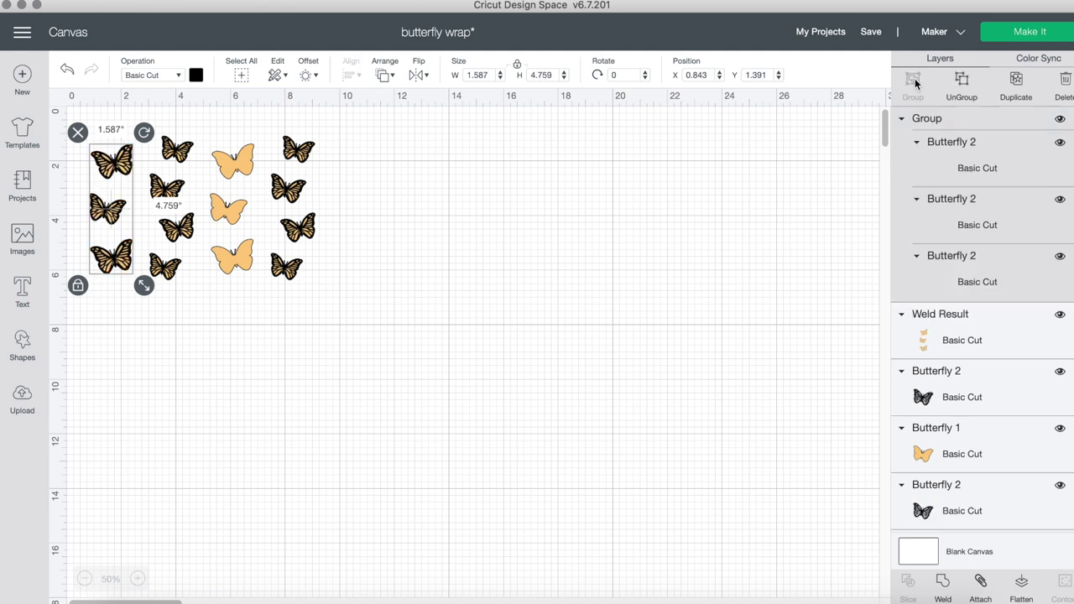
left_click(945, 582)
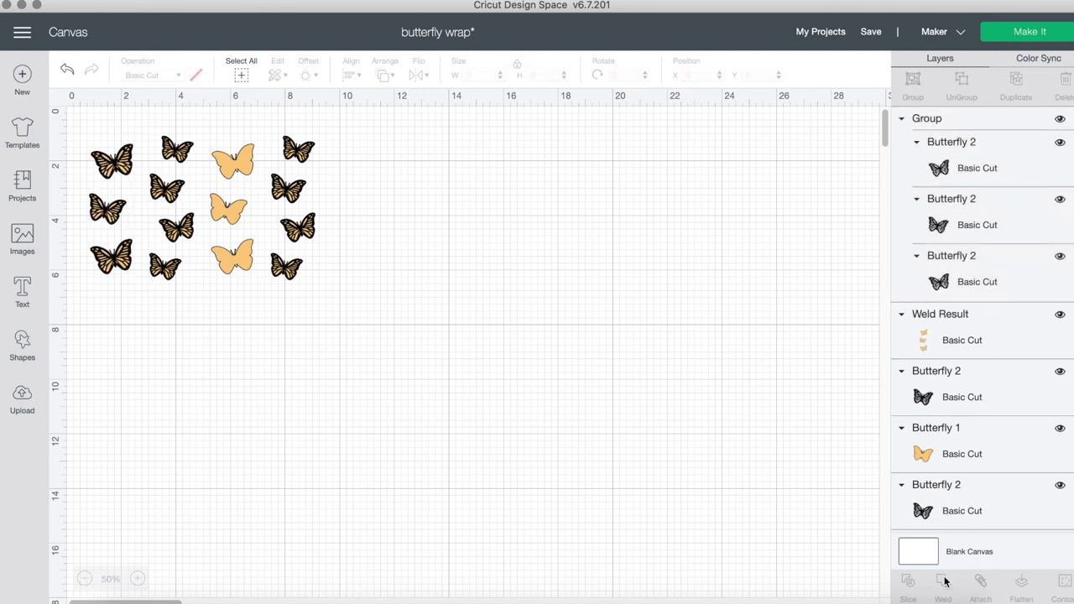
Weld the four black Butterfly 2 layers of the second column into one layer.
left_click(1002, 257)
left_click(1005, 363, "shift")
left_click(1009, 475, "shift")
scroll(1011, 388, "down", 3)
left_click(1012, 388, "shift")
left_click(945, 583)
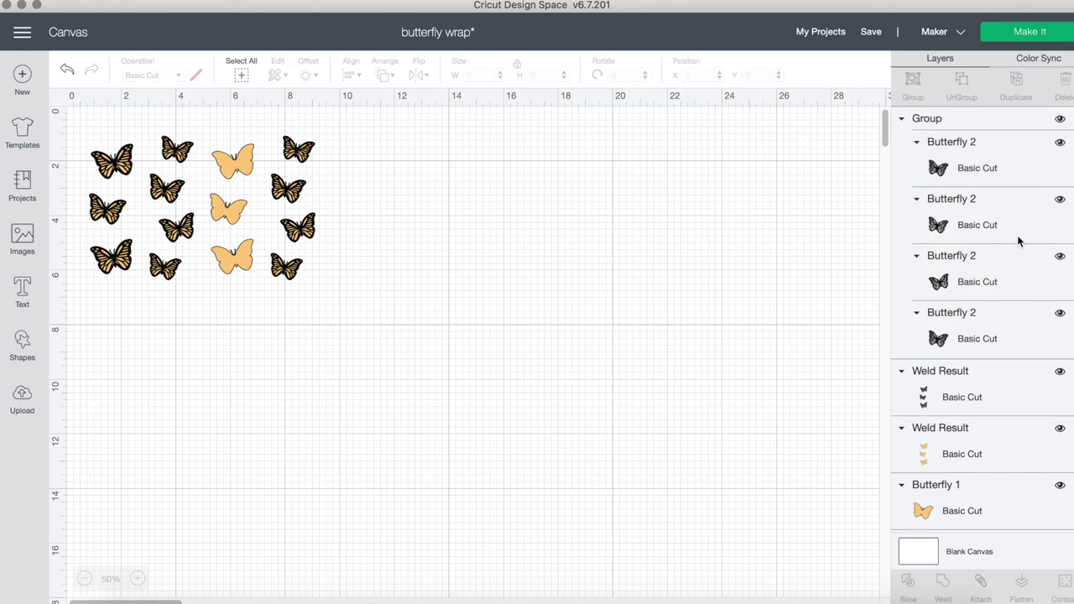
Weld the four orange Butterfly 1 layers of the second column into one layer.
left_click(1003, 301)
left_click(995, 362, "shift")
left_click(996, 418, "shift")
left_click(996, 475, "shift")
left_click(945, 582)
Weld the four black Butterfly 2 layers of the fourth column into one layer.
left_click(1003, 281)
left_click(1005, 395, "shift")
left_click(1004, 504, "shift")
scroll(1007, 453, "down", 3)
left_click(1007, 475, "shift")
left_click(945, 583)
Weld the remaining orange Butterfly 1 layers of the third and fourth columns, one result per column.
left_click(981, 225)
left_click(982, 285, "shift")
left_click(981, 339, "shift")
left_click(945, 582)
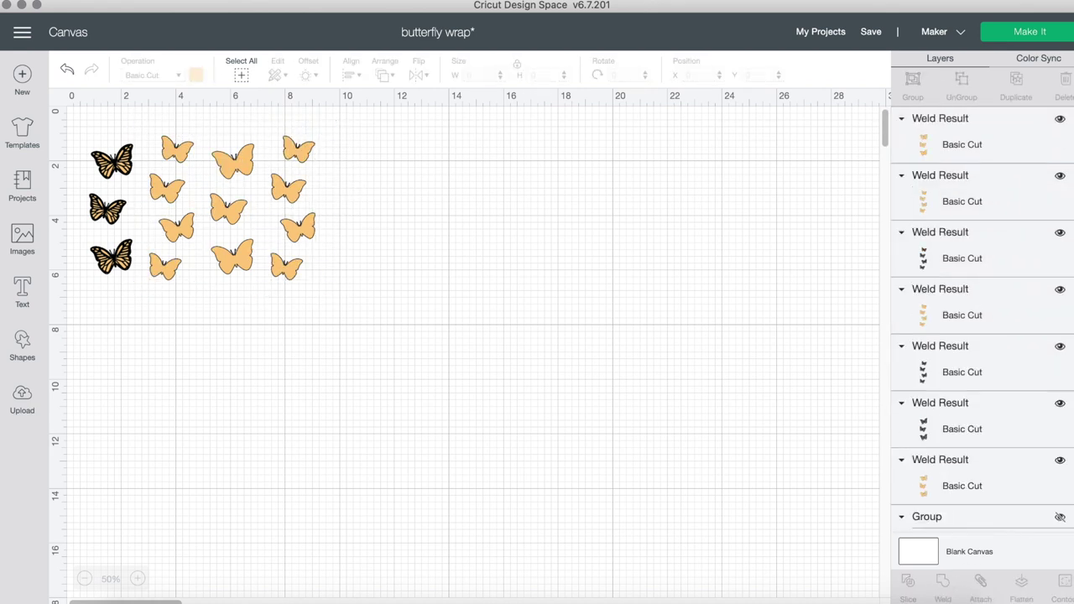
Examine which butterfly column and colour each welded layer belongs to.
left_click(993, 141)
left_click(998, 197)
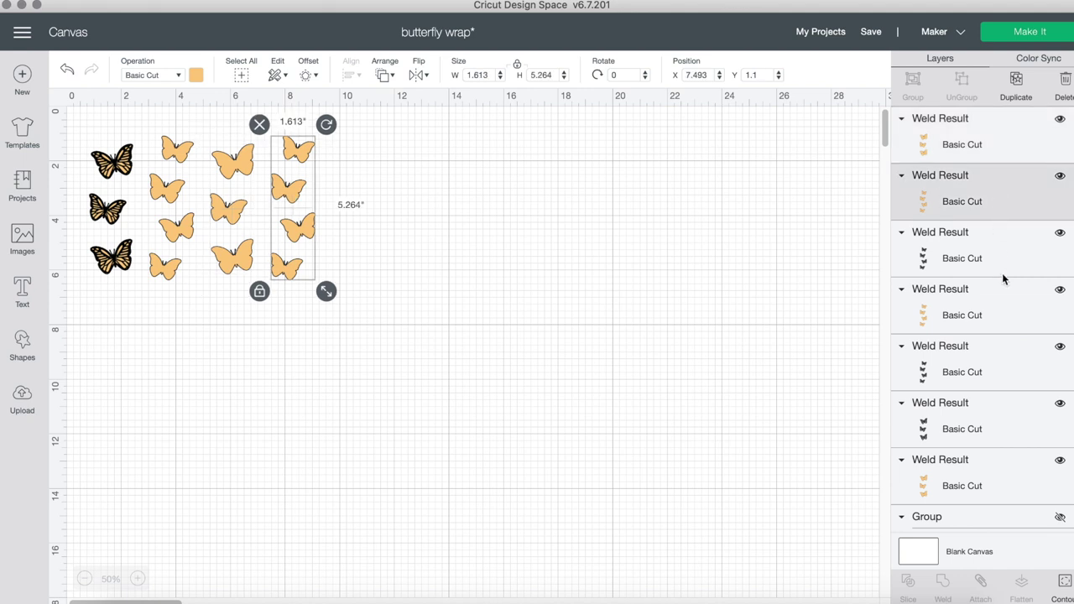
left_click(986, 312)
left_click(968, 474)
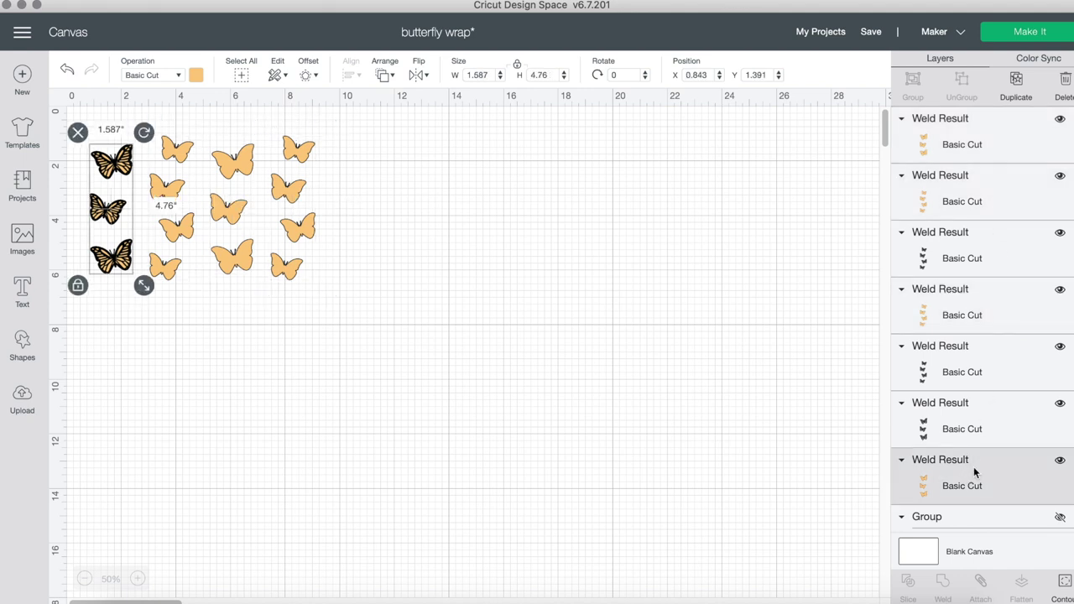
left_click(1001, 245)
left_click(997, 372)
left_click(1000, 441)
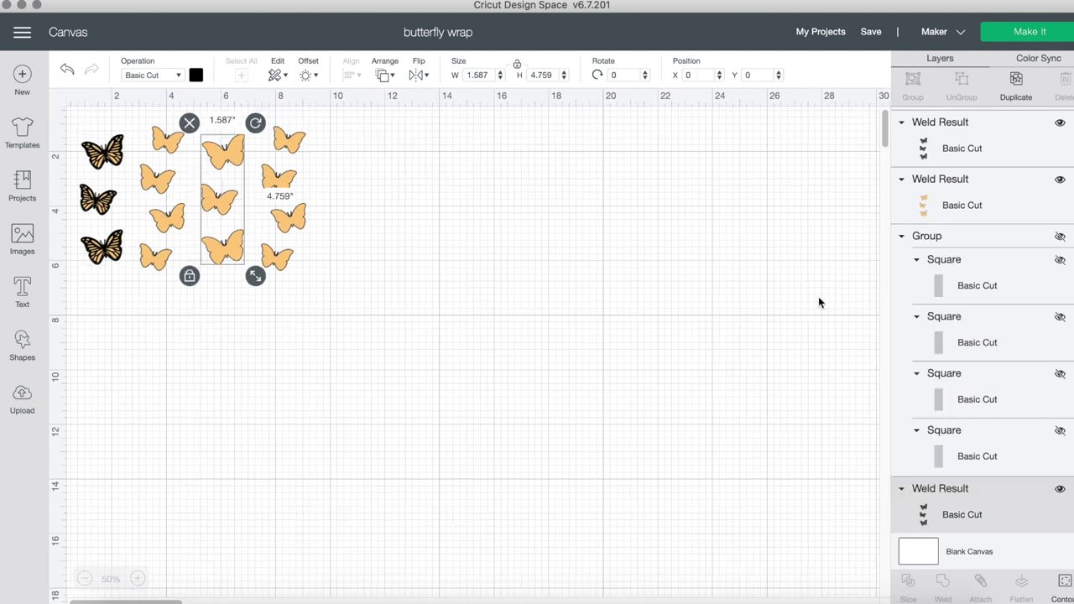
Weld the black butterfly layers of all four columns into a single layer.
scroll(993, 513, "up", 3)
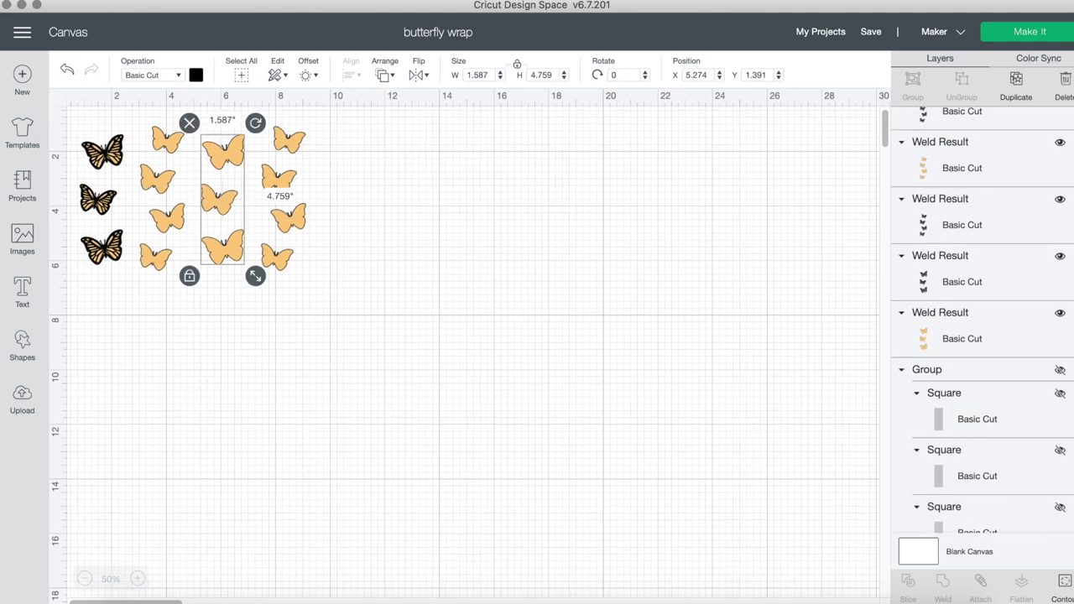
left_click(999, 338, "shift")
left_click(999, 281, "shift")
scroll(1003, 252, "up", 1)
left_click(1004, 246, "shift")
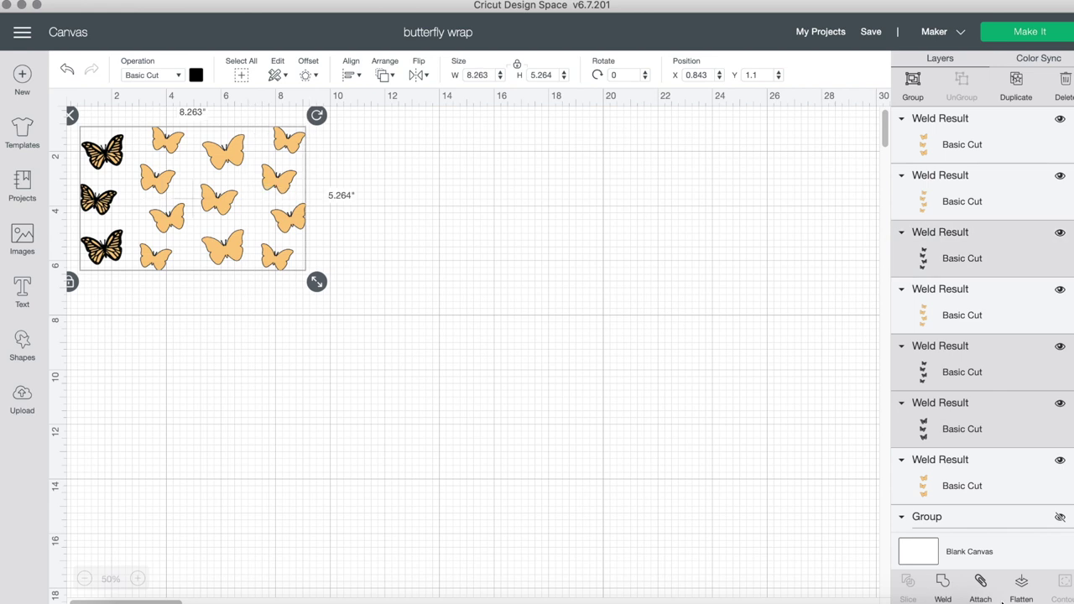
left_click(942, 582)
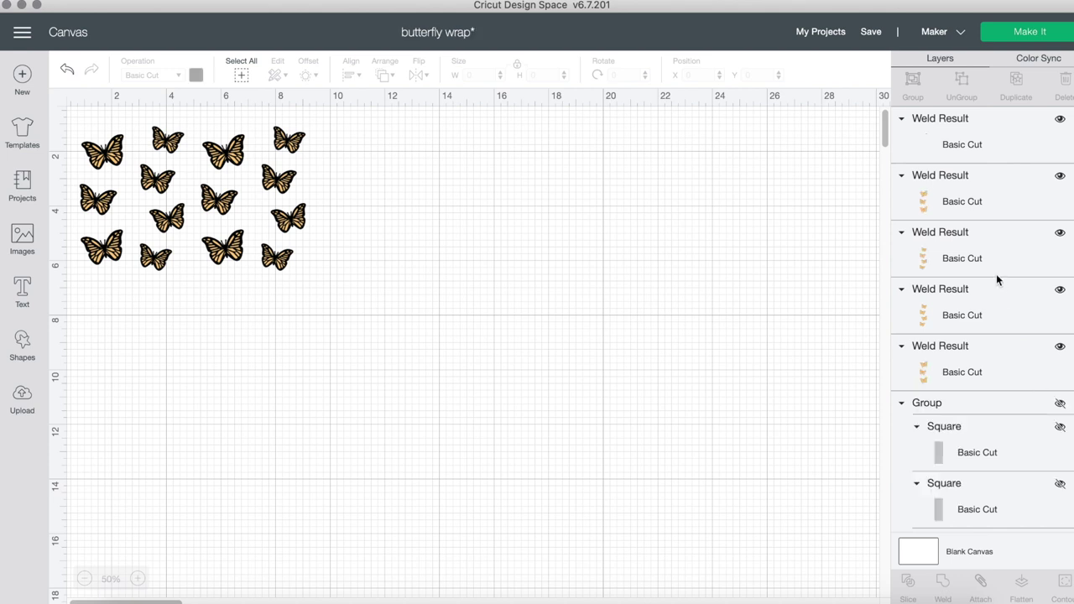
Weld the four orange butterfly column layers into a single layer.
left_click(1008, 205)
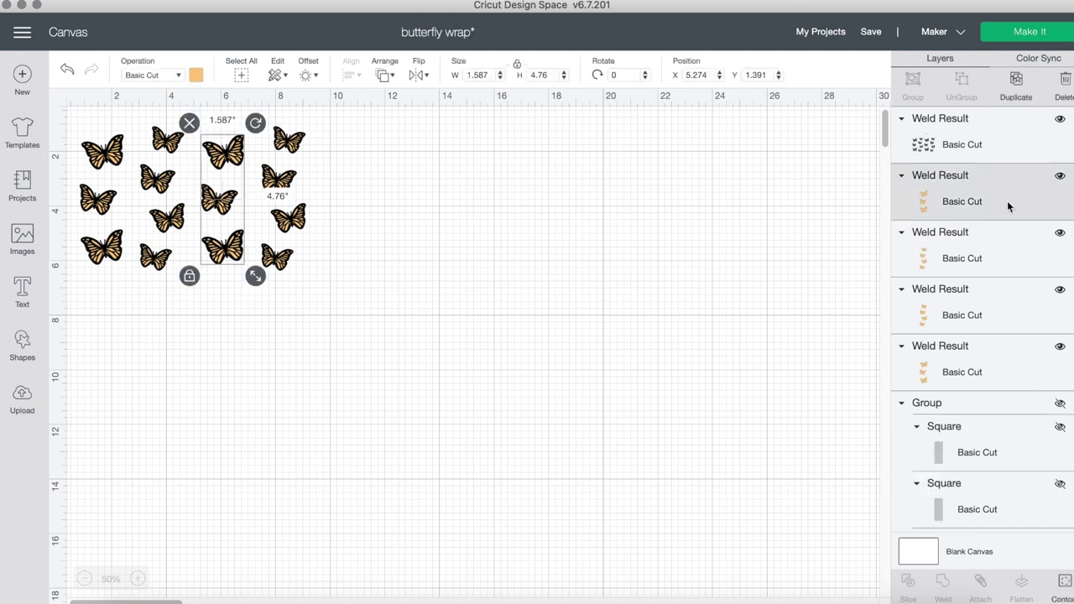
left_click(999, 242, "shift")
left_click(994, 305, "shift")
left_click(989, 355, "shift")
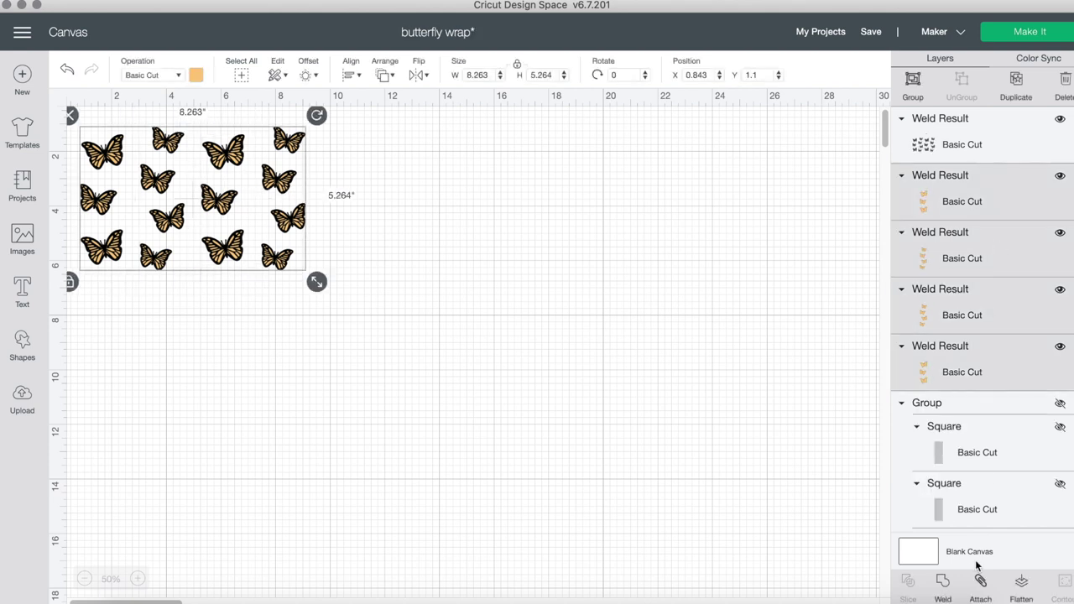
left_click(941, 586)
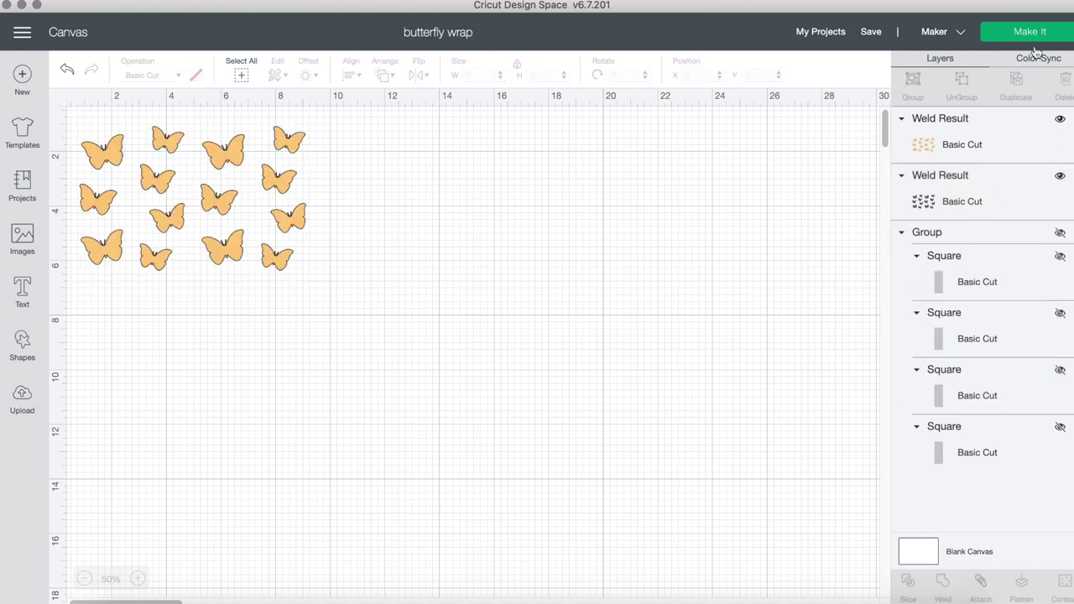
Open the butterfly wrap's cutting mat preview and examine the second, orange mat.
left_click(1035, 38)
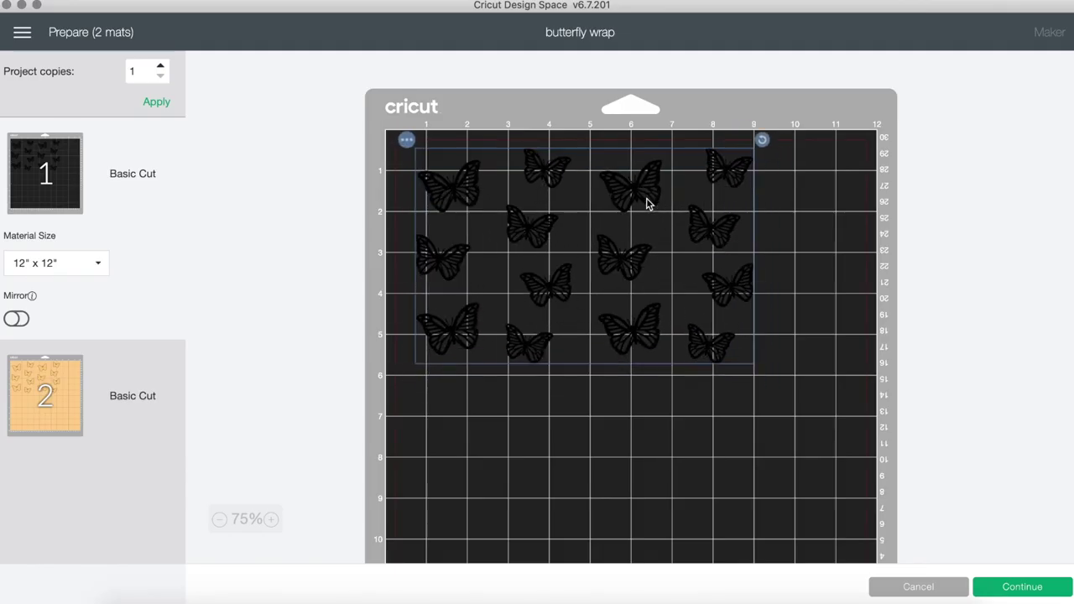
left_click(52, 398)
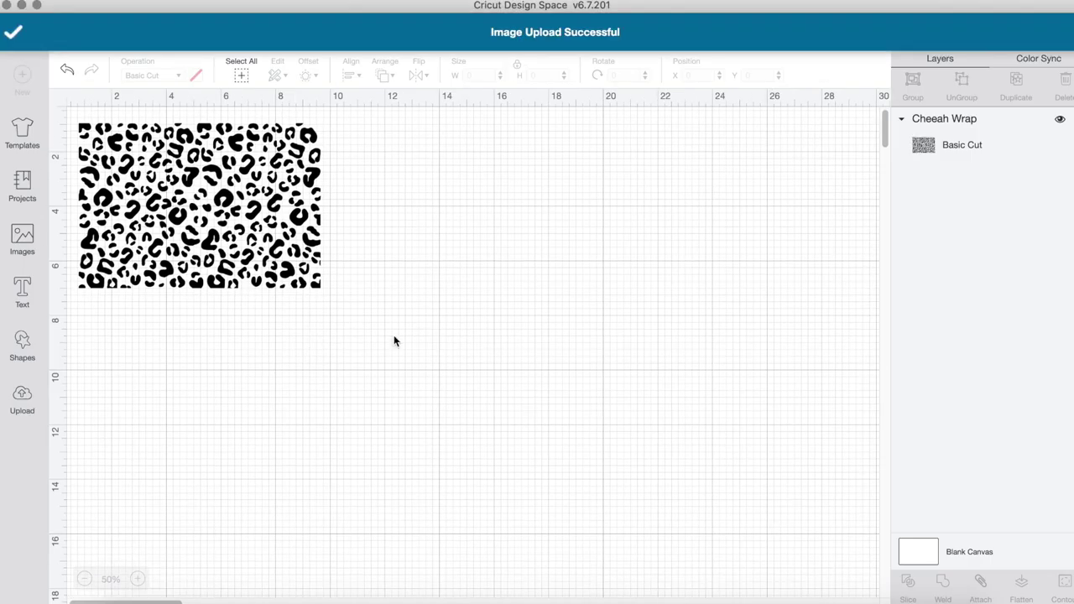
Move the large cheetah wrap image clear of the small one and set its width to 8.8 inches with proportions locked.
left_click_drag(384, 221, 666, 290)
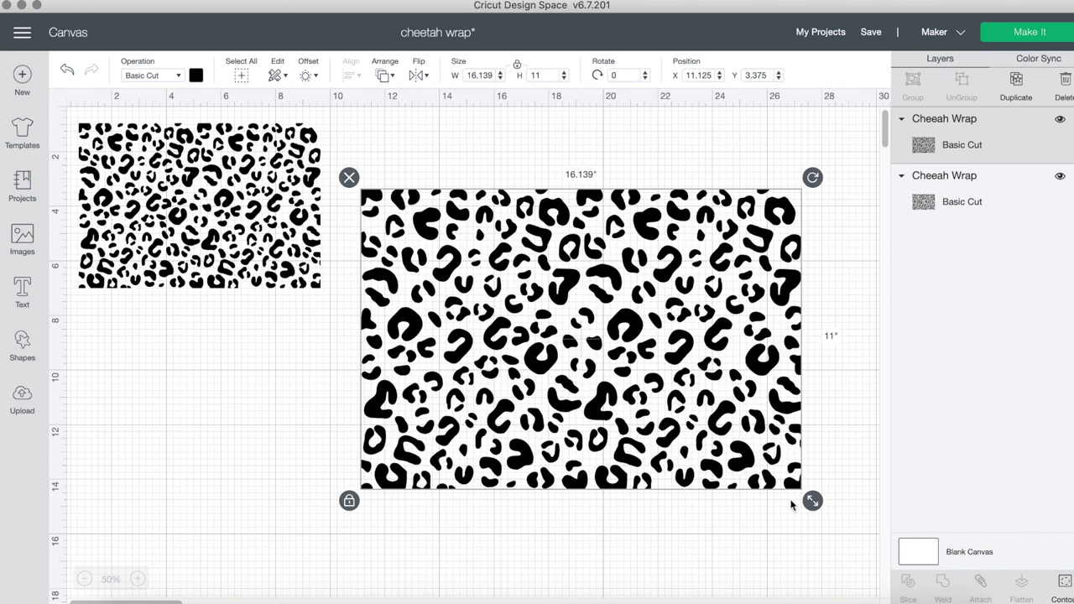
left_click(488, 76)
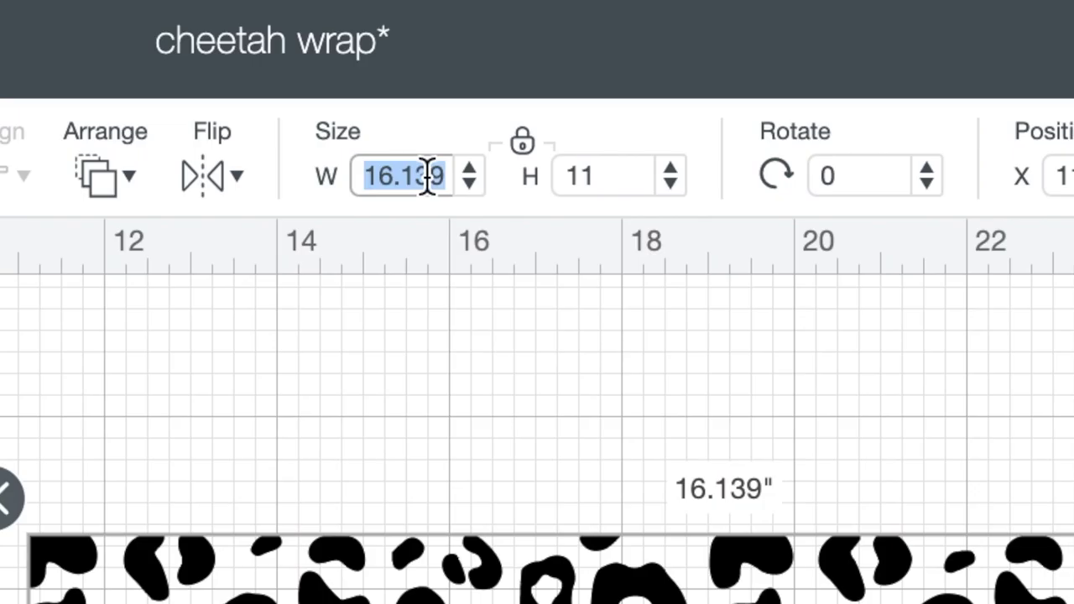
type("8.8")
key("Return")
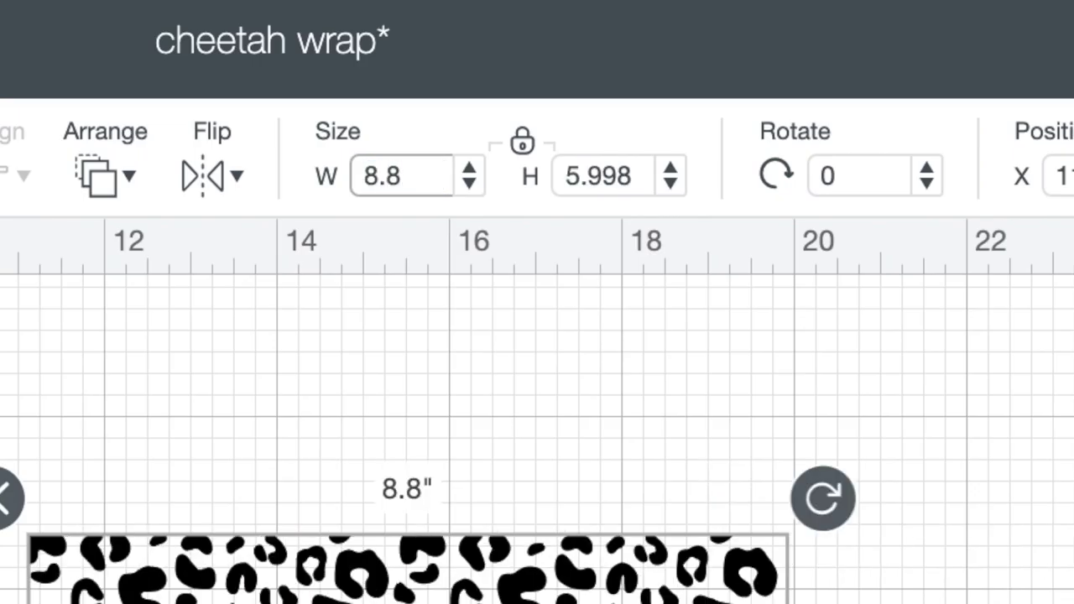
Delete the original small cheetah wrap and move the 8.8 inch copy into its place, about X 2.1 and Y 1.3 inches.
left_click(672, 335)
left_click(193, 165)
key("Delete")
left_click_drag(515, 257, 242, 197)
left_click(468, 235)
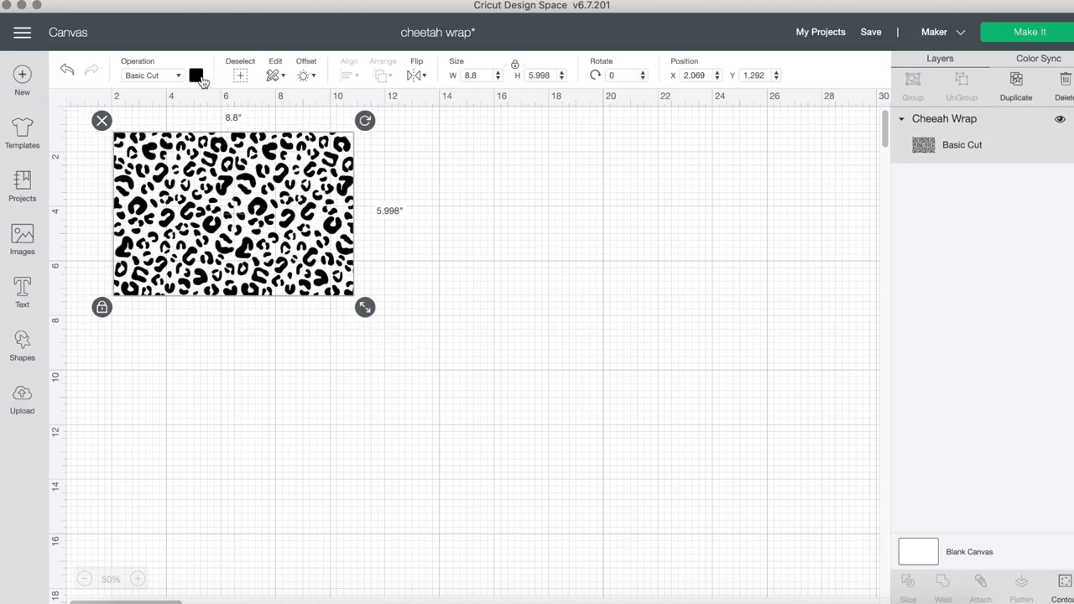
Try light purple and light grey as the cheetah wrap's material colour, and return it to black.
left_click(198, 76)
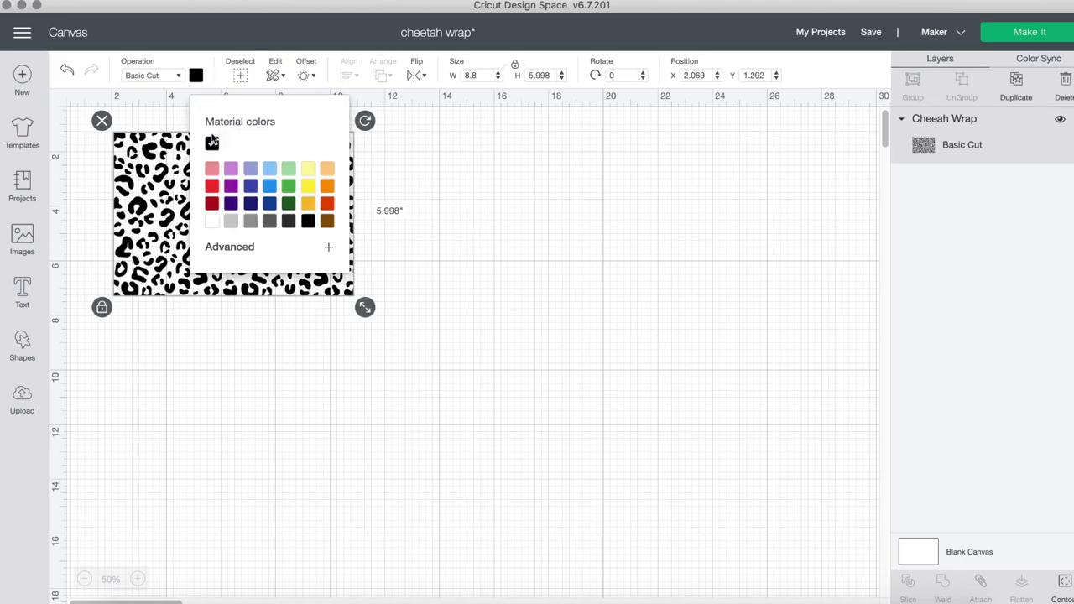
left_click(228, 170)
left_click(233, 221)
left_click(307, 221)
left_click(463, 268)
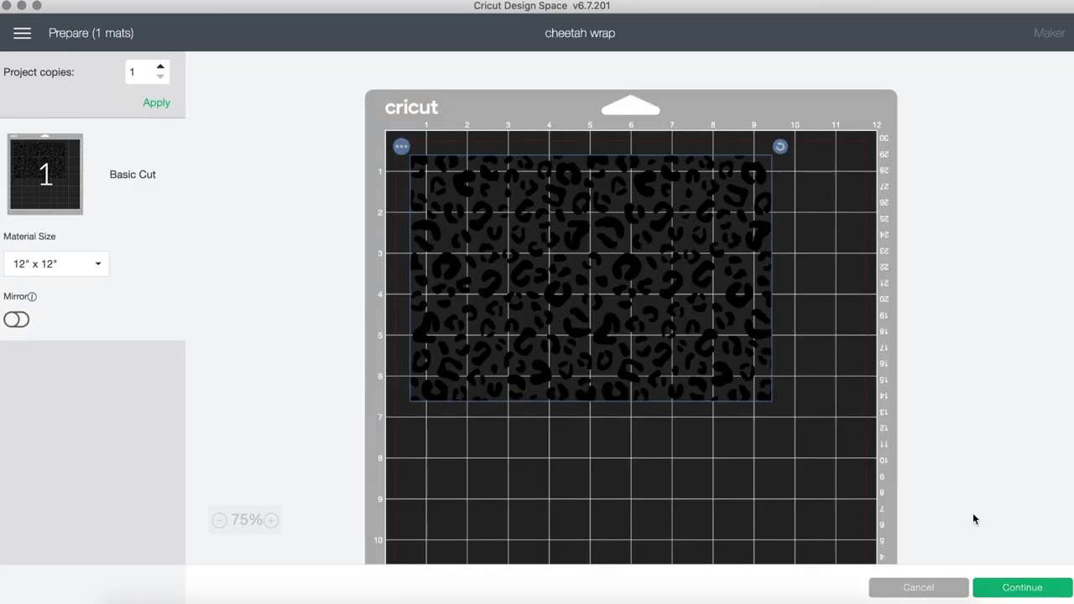
Proceed from the cheetah wrap's mat preview on 12" x 12" material to the base material selection.
left_click(1015, 590)
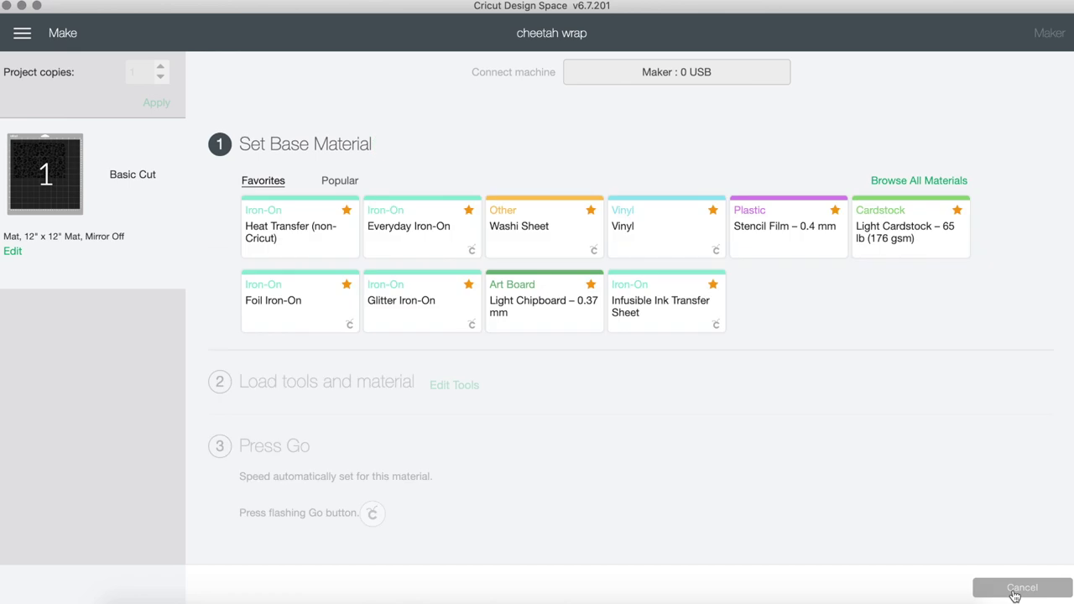